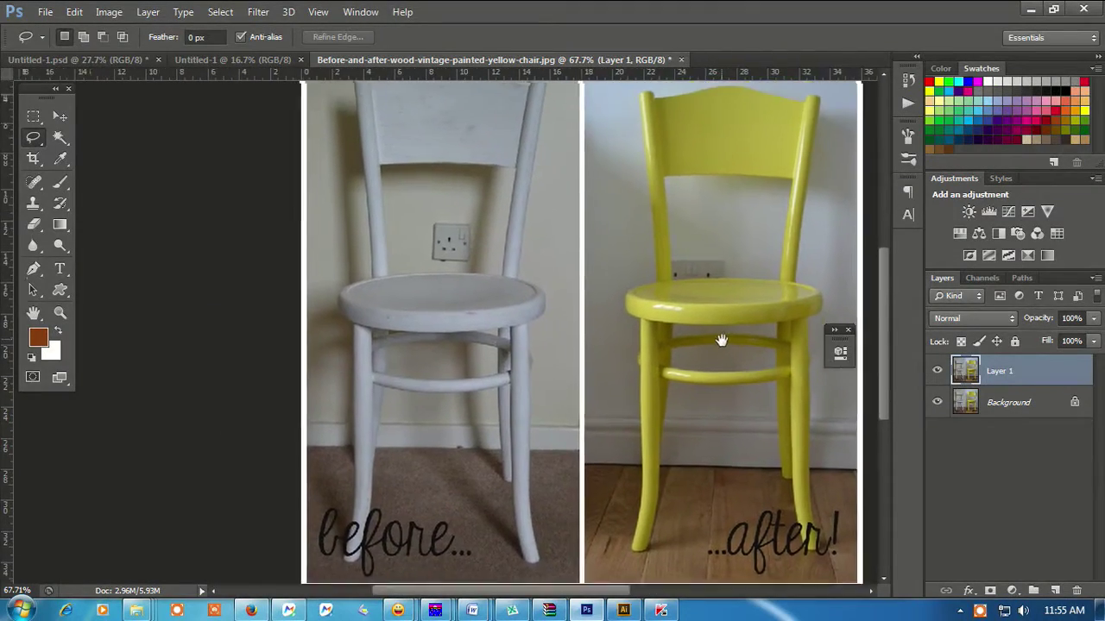
- Zoom in and pan to the 'before...' lettering on the carpet under the white chair
scroll(407, 404, up, 5)
scroll(406, 404, up, 3)
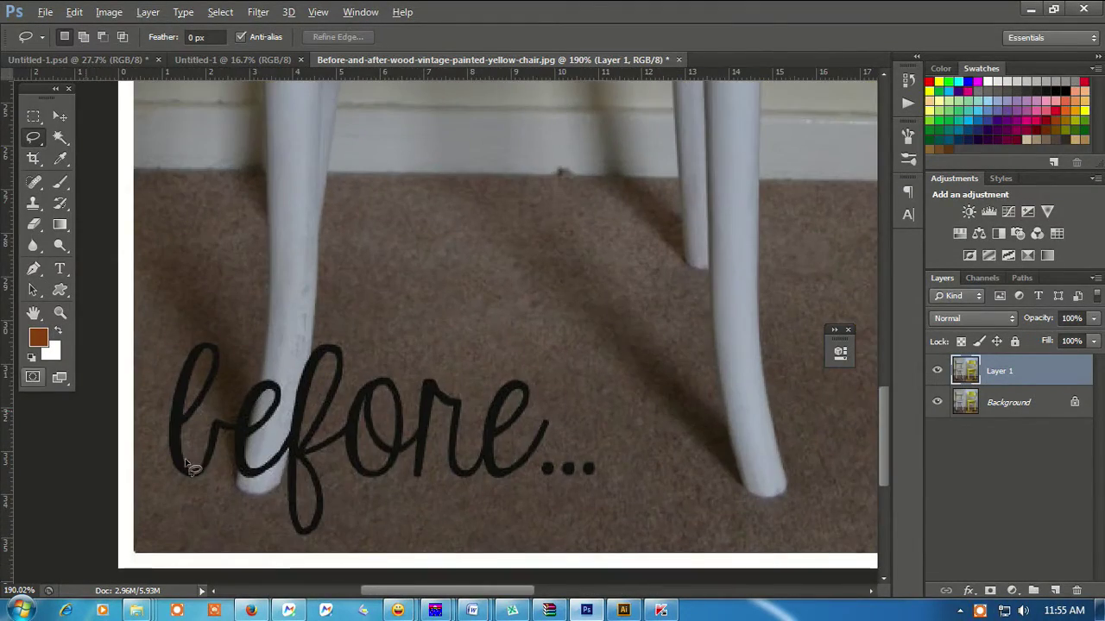
mouse_move(789, 419)
mouse_down()
mouse_move(360, 382)
mouse_move(329, 369)
mouse_move(863, 380)
mouse_up()
mouse_move(173, 397)
mouse_down()
mouse_move(538, 419)
mouse_move(299, 399)
mouse_move(315, 410)
mouse_up()
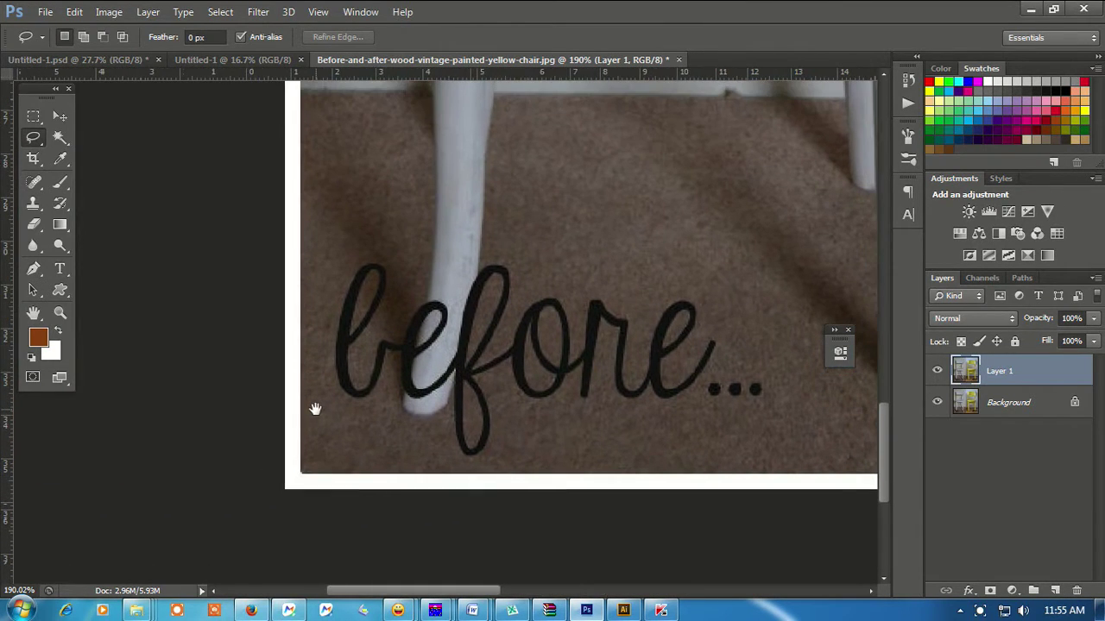
- With the content-aware Spot Healing Brush, zoom in and paint out the 'b' of 'before...'
click(41, 179)
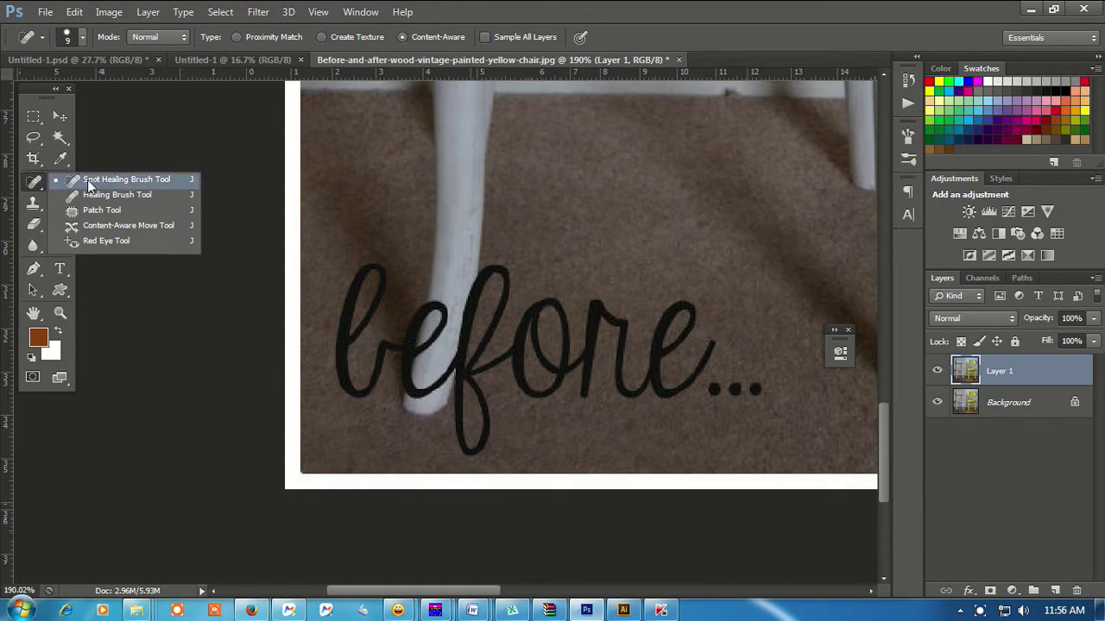
click(172, 177)
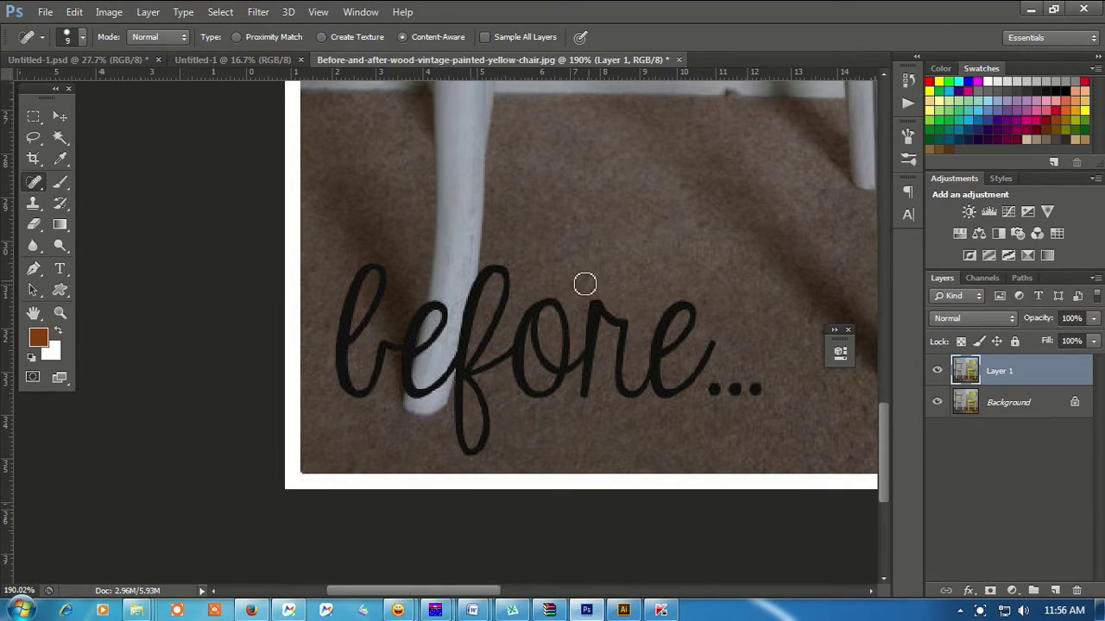
scroll(418, 384, up, 1)
scroll(402, 377, up, 1)
scroll(389, 366, up, 1)
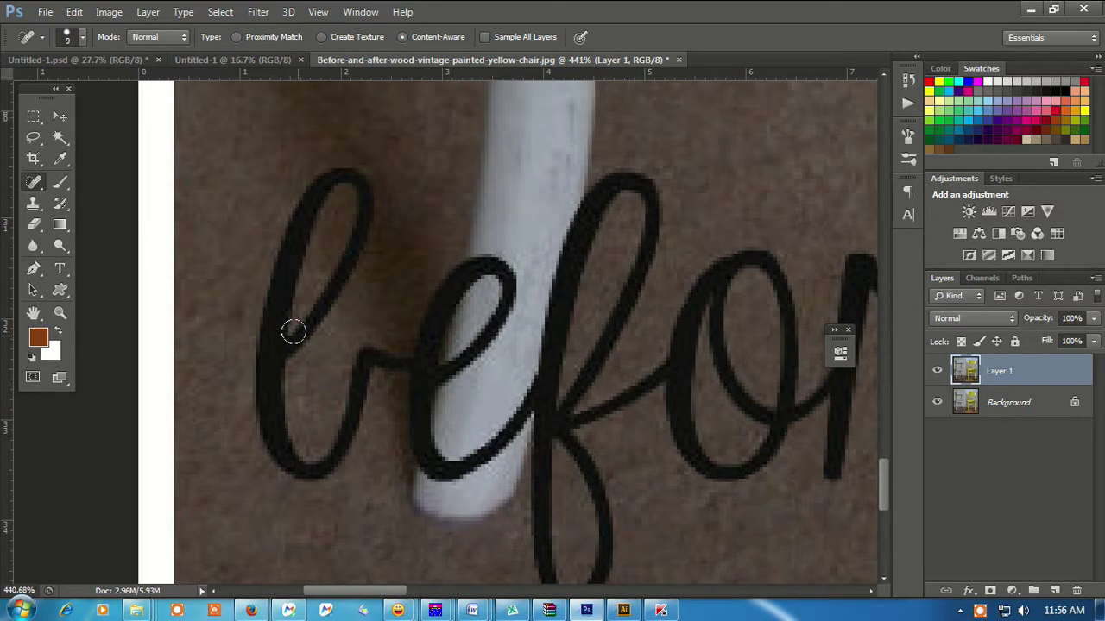
mouse_move(293, 331)
mouse_down()
mouse_move(363, 199)
mouse_move(302, 196)
mouse_up()
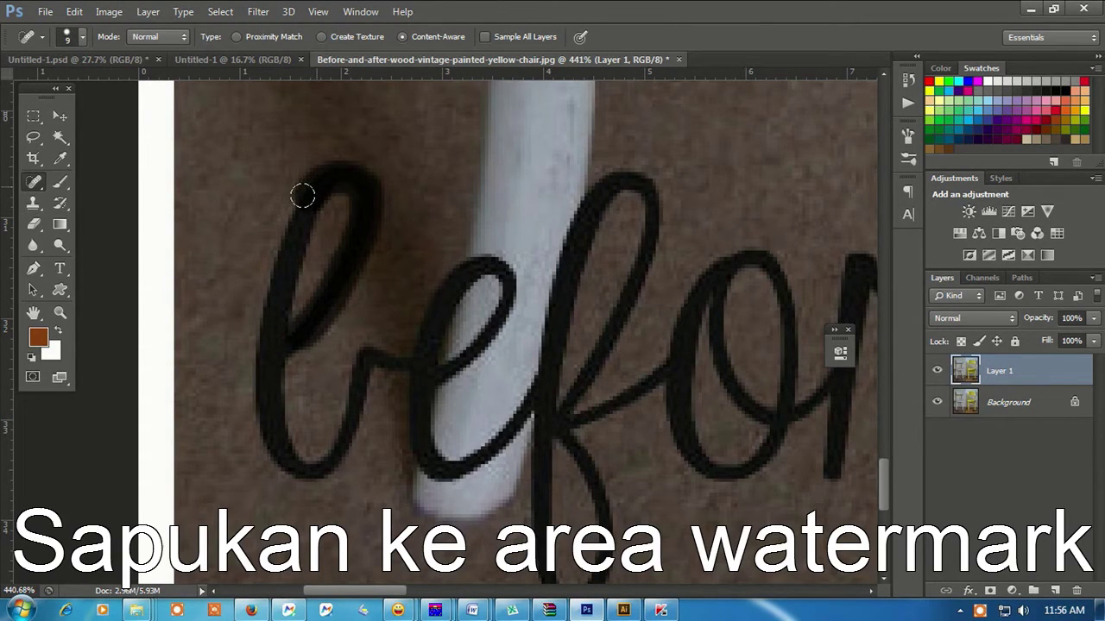
mouse_move(302, 196)
mouse_down()
mouse_move(271, 308)
mouse_move(274, 429)
mouse_move(288, 459)
mouse_move(316, 454)
mouse_move(353, 368)
mouse_move(389, 357)
mouse_up()
drag(353, 281, 368, 316)
- Heal away the 'e' and the dark marks on the left side of the chair leg
mouse_move(312, 337)
mouse_down()
mouse_move(277, 436)
mouse_move(276, 375)
mouse_up()
scroll(389, 402, down, 5)
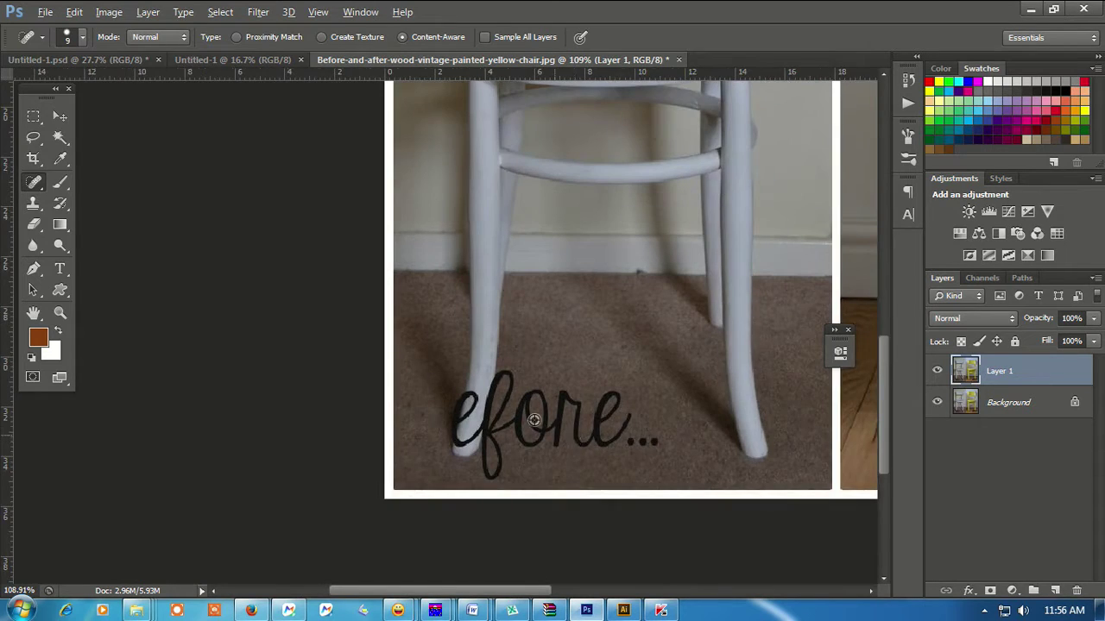
scroll(534, 420, up, 1)
scroll(480, 515, up, 2)
scroll(463, 371, up, 5)
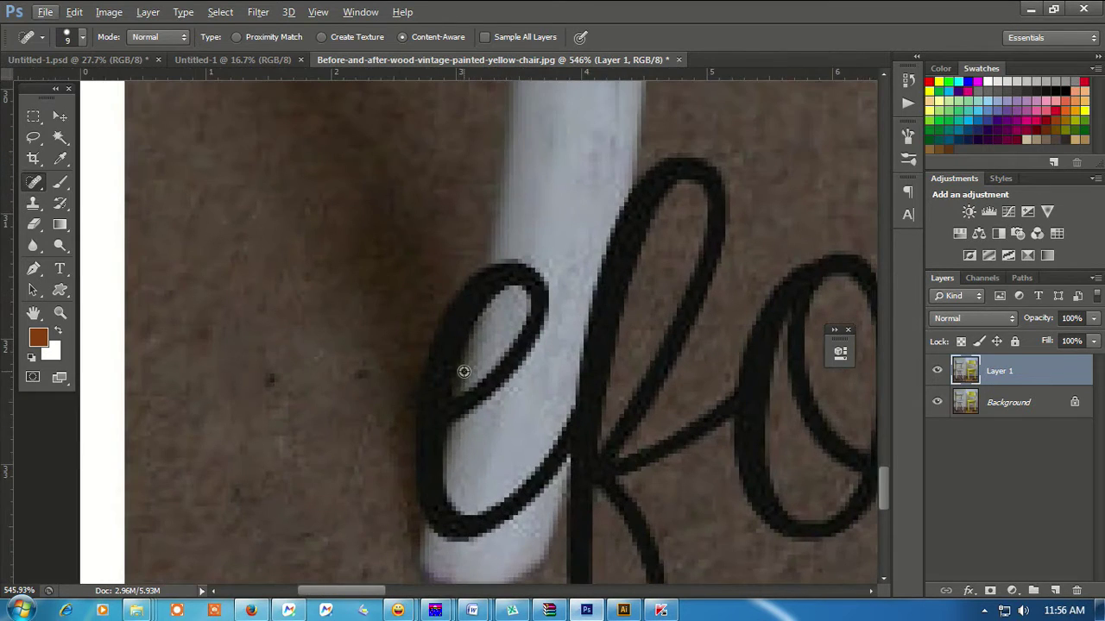
mouse_move(459, 401)
mouse_down()
mouse_move(496, 375)
mouse_move(524, 296)
mouse_move(483, 269)
mouse_move(449, 306)
mouse_move(426, 362)
mouse_move(405, 518)
mouse_up()
scroll(500, 478, down, 1)
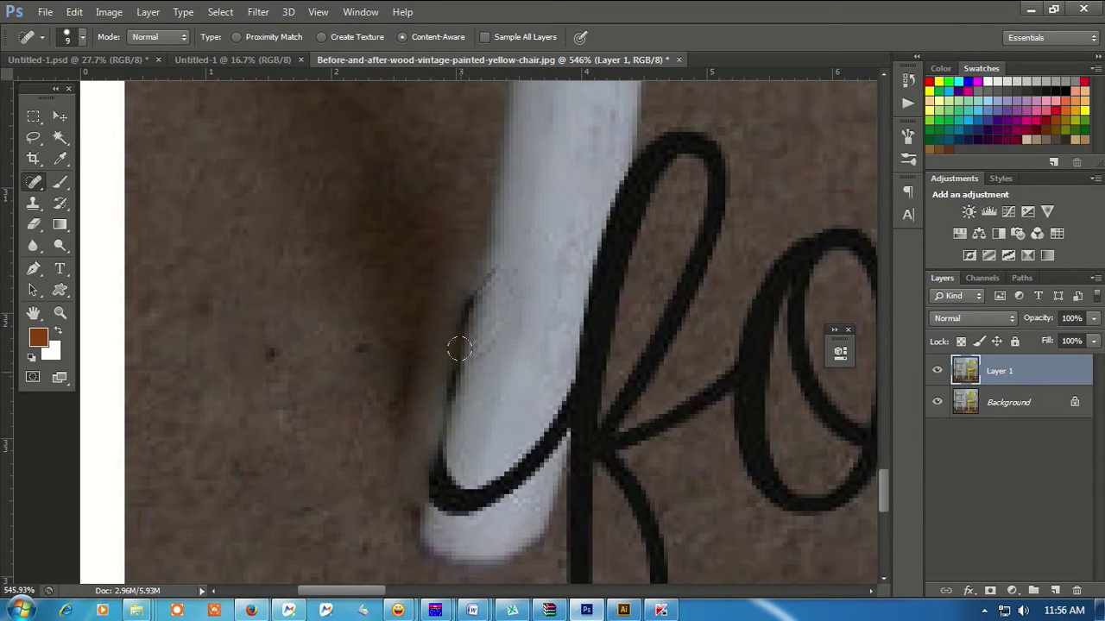
mouse_move(479, 306)
mouse_down()
mouse_move(456, 389)
mouse_move(466, 500)
mouse_move(538, 434)
mouse_move(575, 371)
mouse_up()
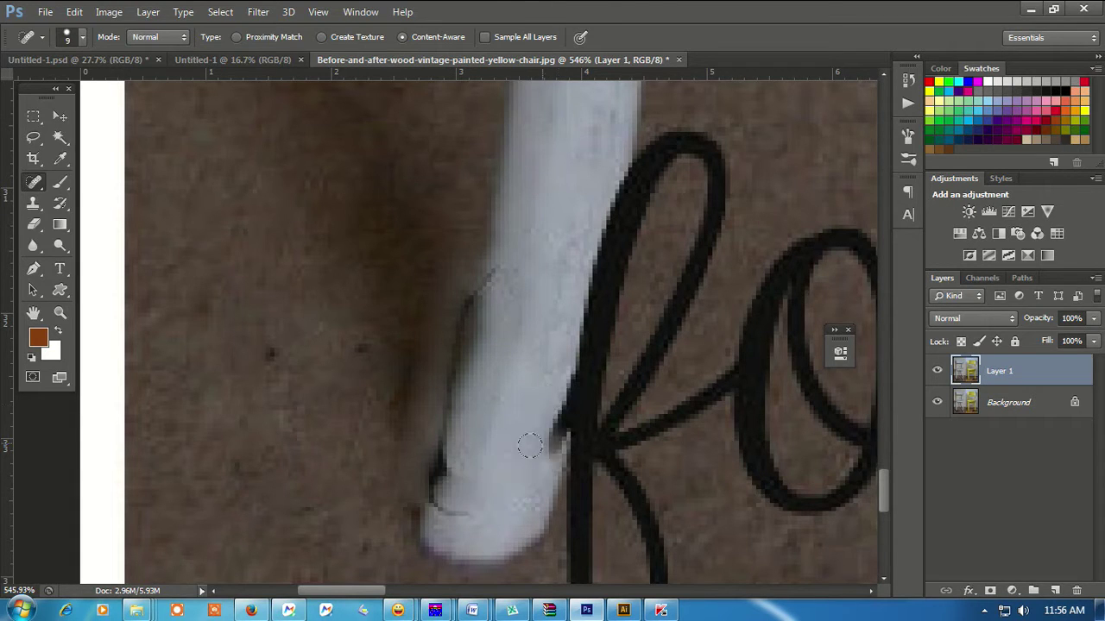
drag(448, 444, 430, 513)
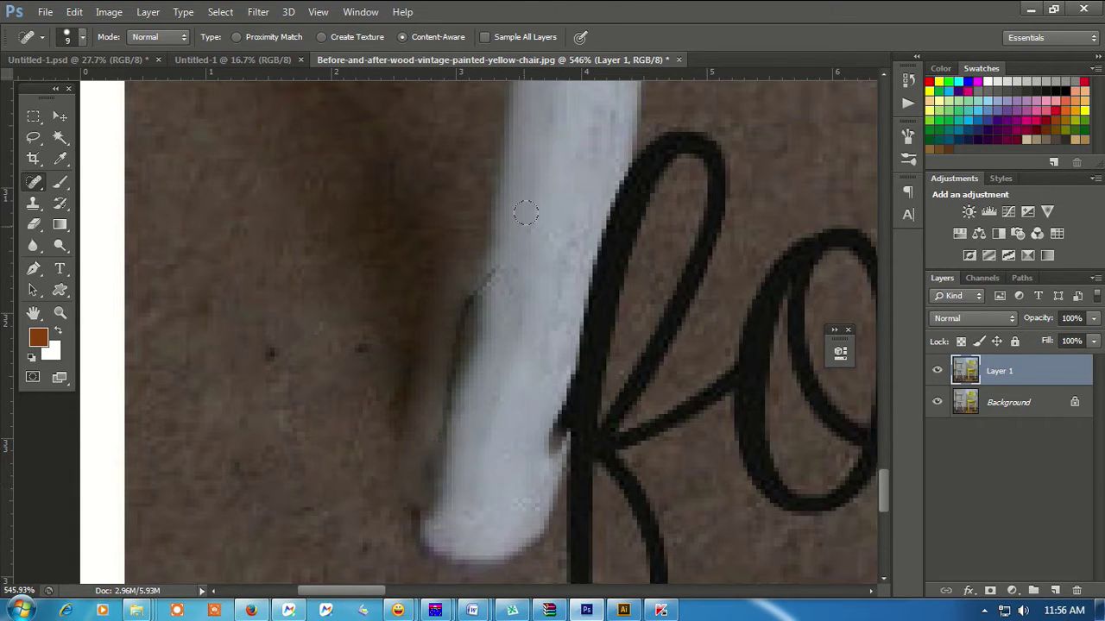
- Heal the letter strokes running along the leg's left and right edges
scroll(526, 213, up, 1)
scroll(520, 180, right, 1)
drag(532, 164, 476, 488)
scroll(477, 488, down, 3)
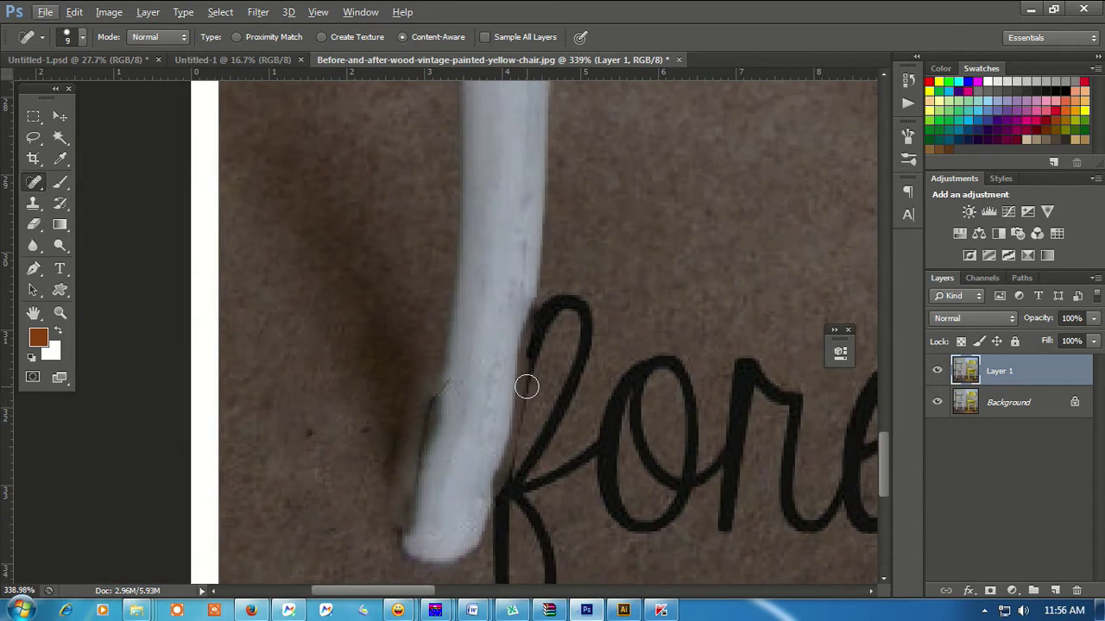
mouse_move(520, 304)
mouse_down()
mouse_move(479, 459)
mouse_move(485, 481)
mouse_up()
scroll(497, 475, down, 1)
scroll(518, 444, down, 2)
scroll(552, 393, up, 2)
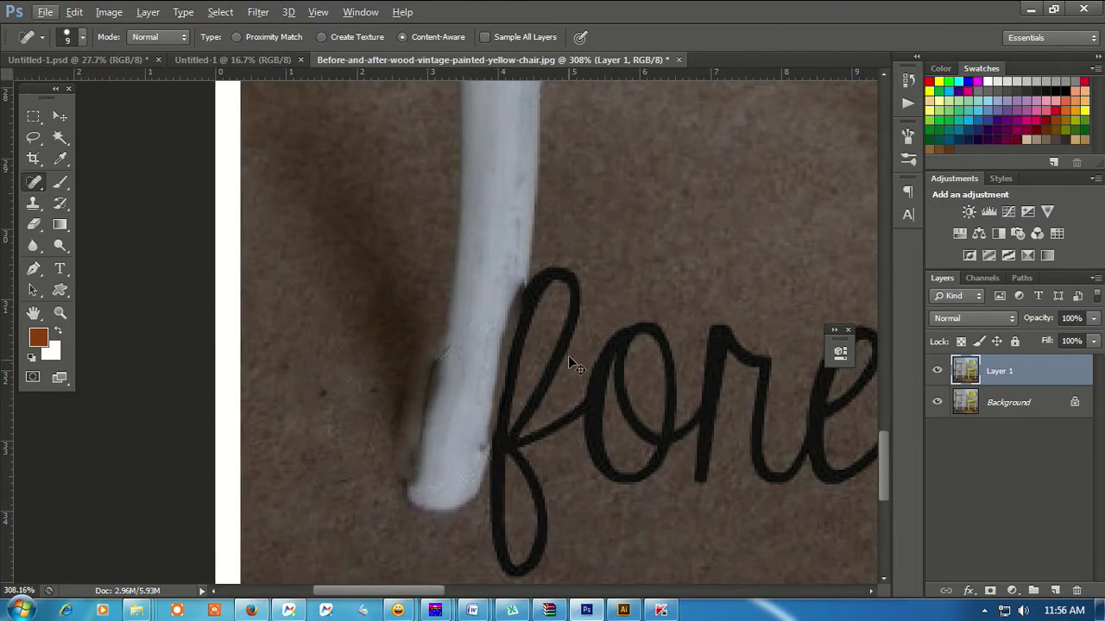
- Heal the 'f' stem, top, loop, and hook, plus its connector to 'o'
mouse_move(548, 282)
mouse_down()
mouse_move(557, 279)
mouse_move(565, 311)
mouse_move(522, 431)
mouse_up()
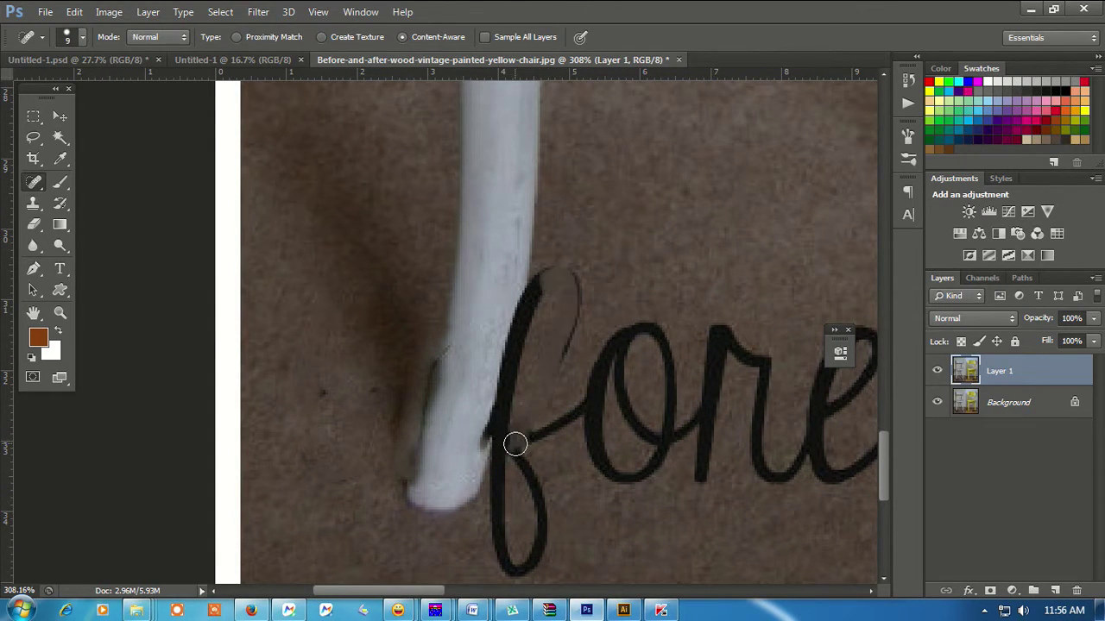
scroll(515, 441, down, 1)
drag(560, 220, 521, 294)
mouse_move(529, 395)
mouse_down()
mouse_move(563, 373)
mouse_move(542, 475)
mouse_up()
mouse_move(518, 414)
mouse_down()
mouse_move(540, 464)
mouse_move(525, 508)
mouse_move(498, 468)
mouse_move(500, 434)
mouse_up()
mouse_move(556, 476)
mouse_down()
mouse_move(500, 498)
mouse_move(513, 378)
mouse_move(499, 363)
mouse_move(527, 273)
mouse_move(523, 239)
mouse_move(507, 306)
mouse_up()
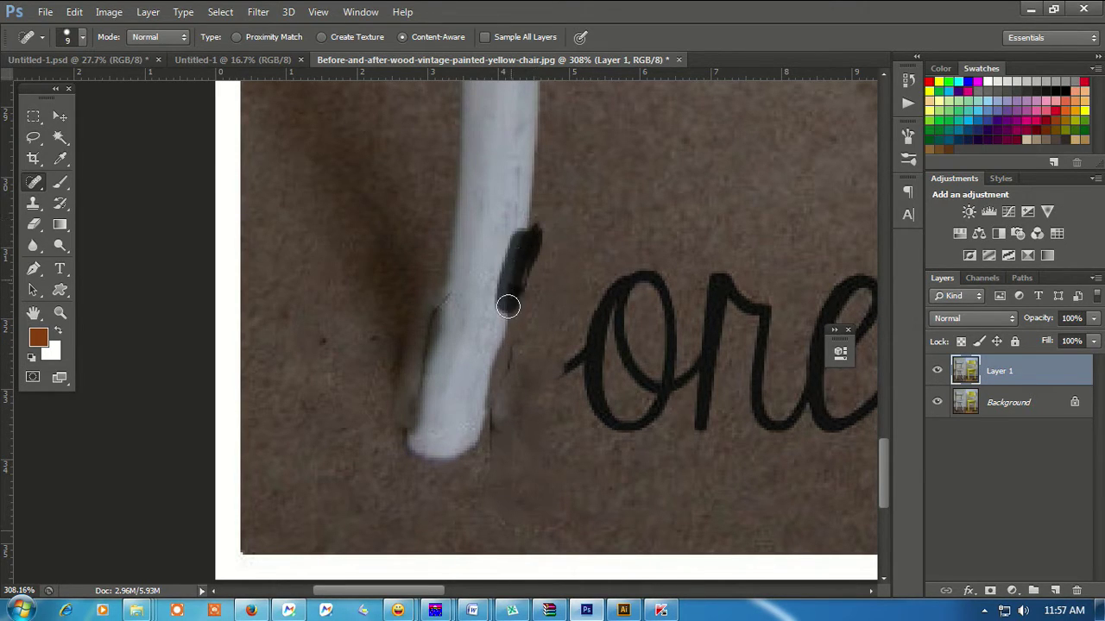
drag(520, 256, 508, 316)
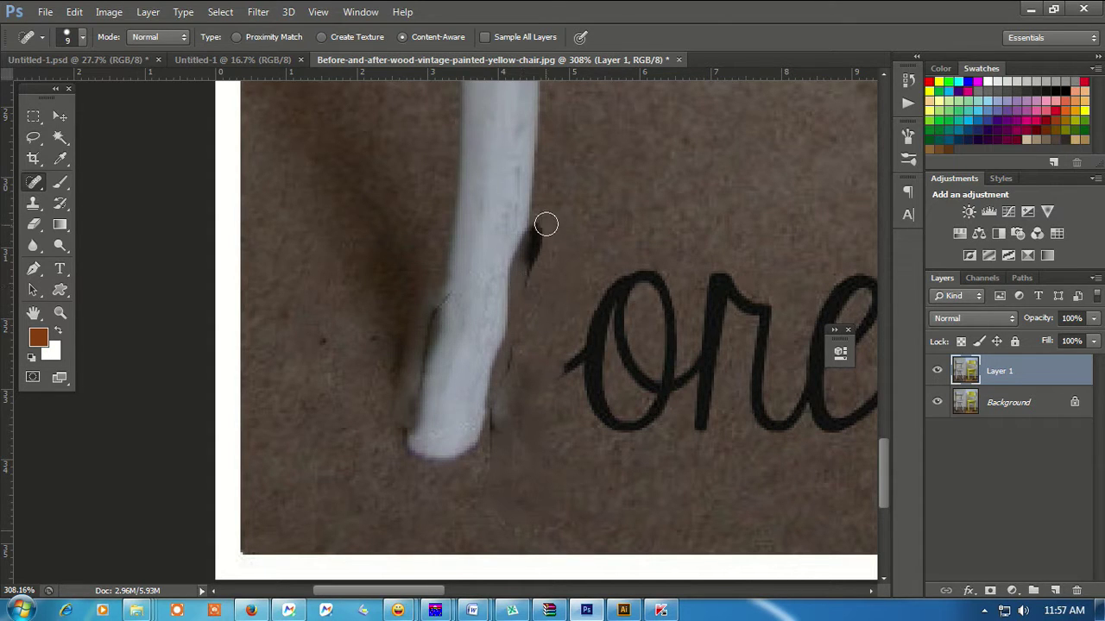
drag(546, 224, 532, 288)
- Dab out the dark traces on the chair leg's left and right edges beside 'ore...'
scroll(564, 365, down, 2)
scroll(565, 365, down, 2)
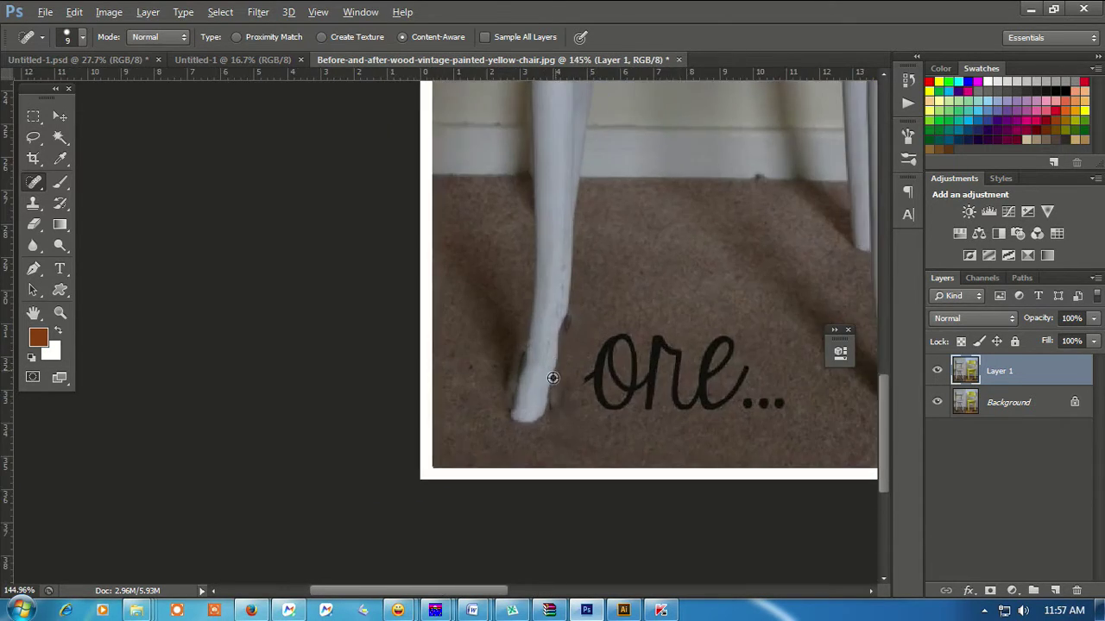
scroll(552, 377, up, 4)
scroll(526, 388, up, 1)
drag(518, 268, 462, 434)
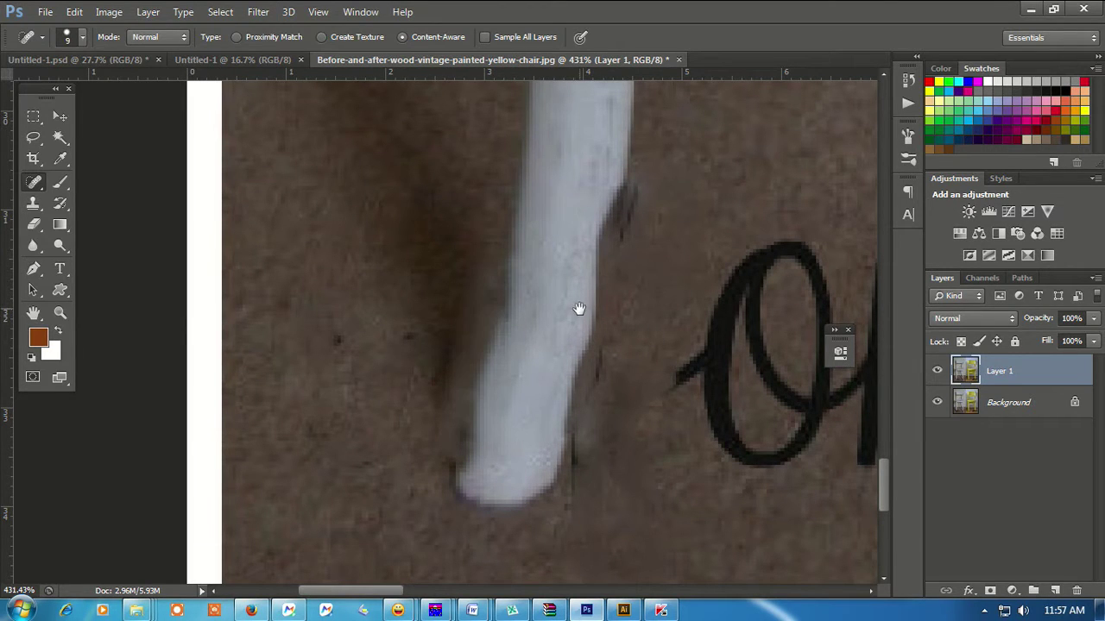
mouse_move(579, 308)
mouse_down()
mouse_move(500, 363)
mouse_move(528, 295)
mouse_move(517, 373)
mouse_up()
scroll(525, 295, down, 1)
drag(517, 327, 510, 401)
drag(518, 338, 492, 481)
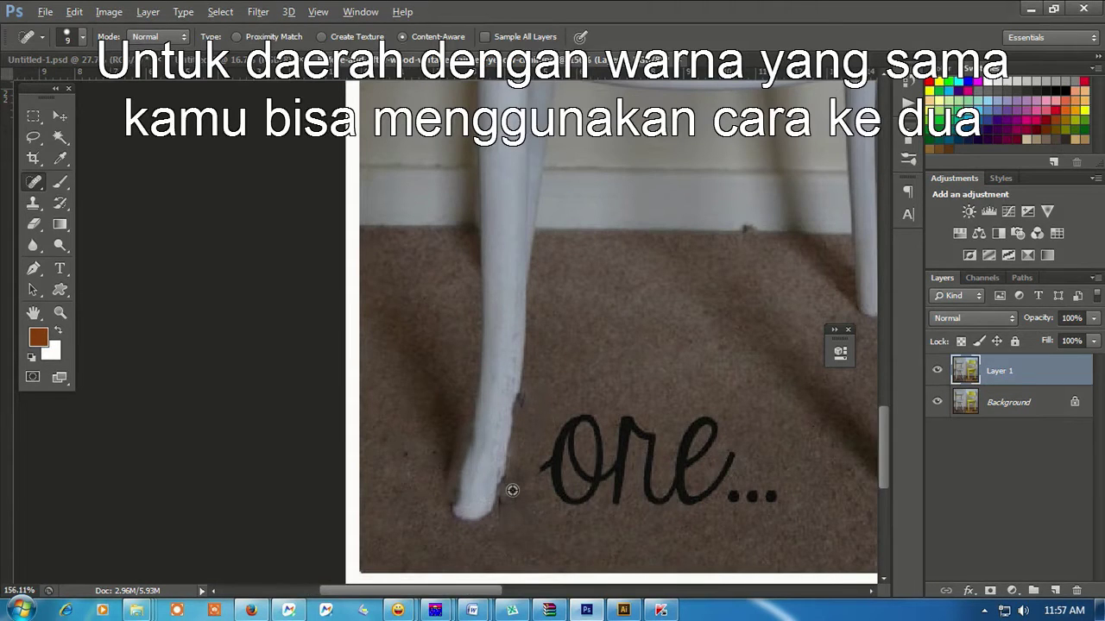
scroll(512, 488, down, 5)
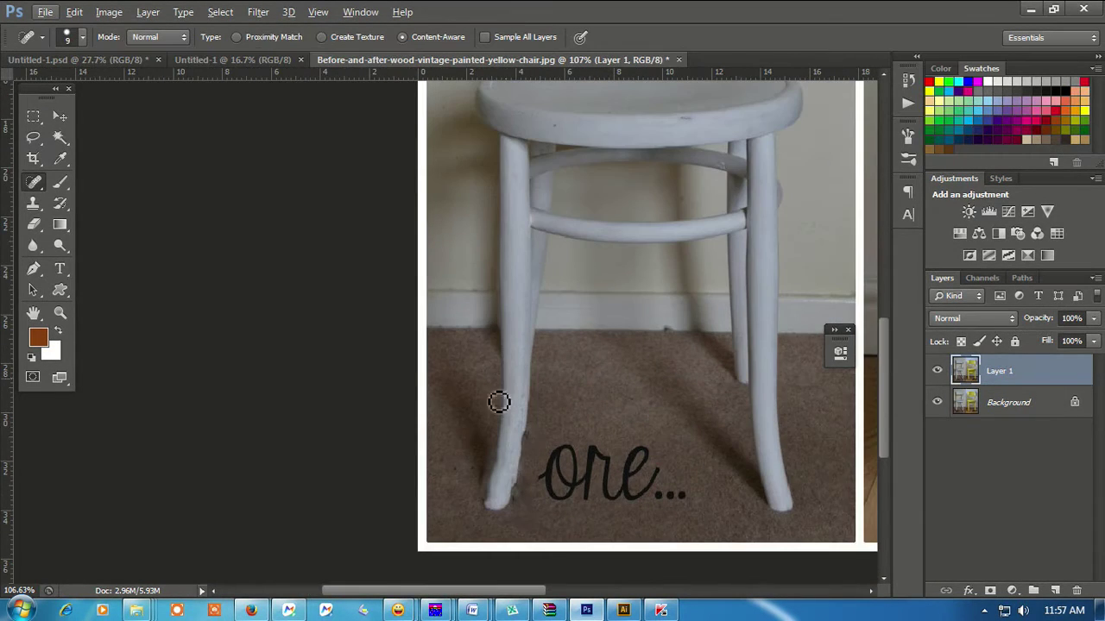
scroll(498, 402, up, 5)
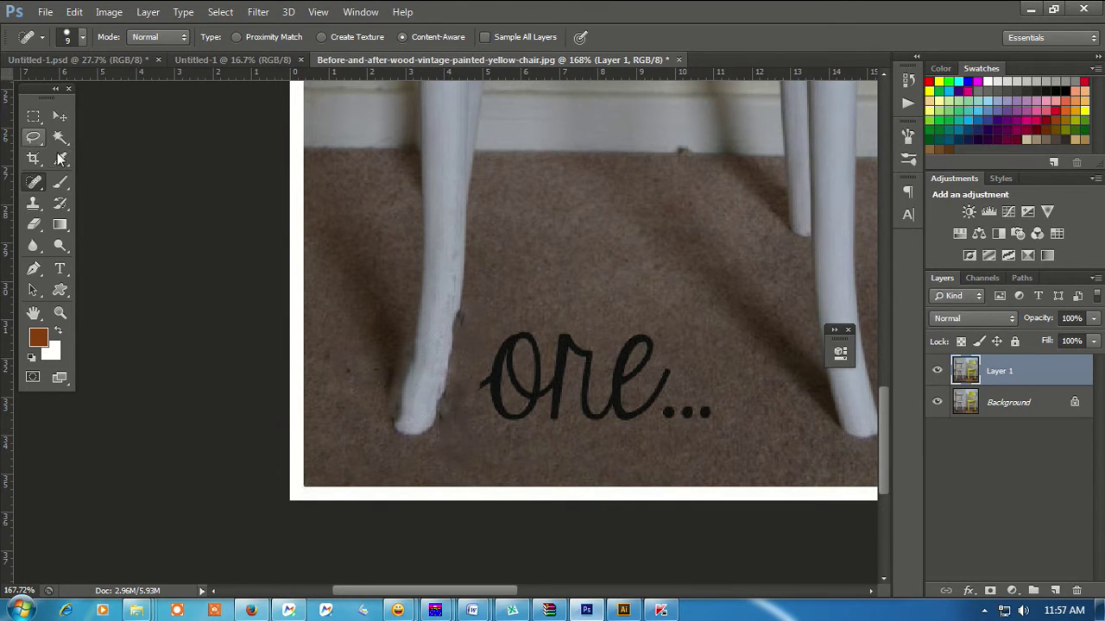
- Draw a plain freehand Lasso loop enclosing the 'ore...' letters
click(34, 141)
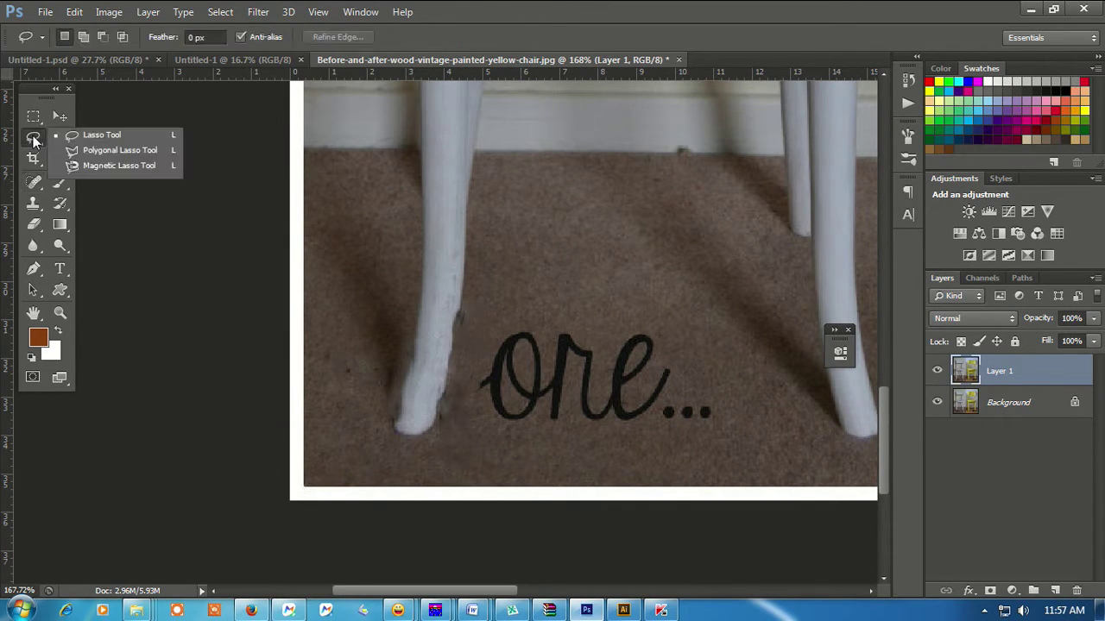
click(146, 135)
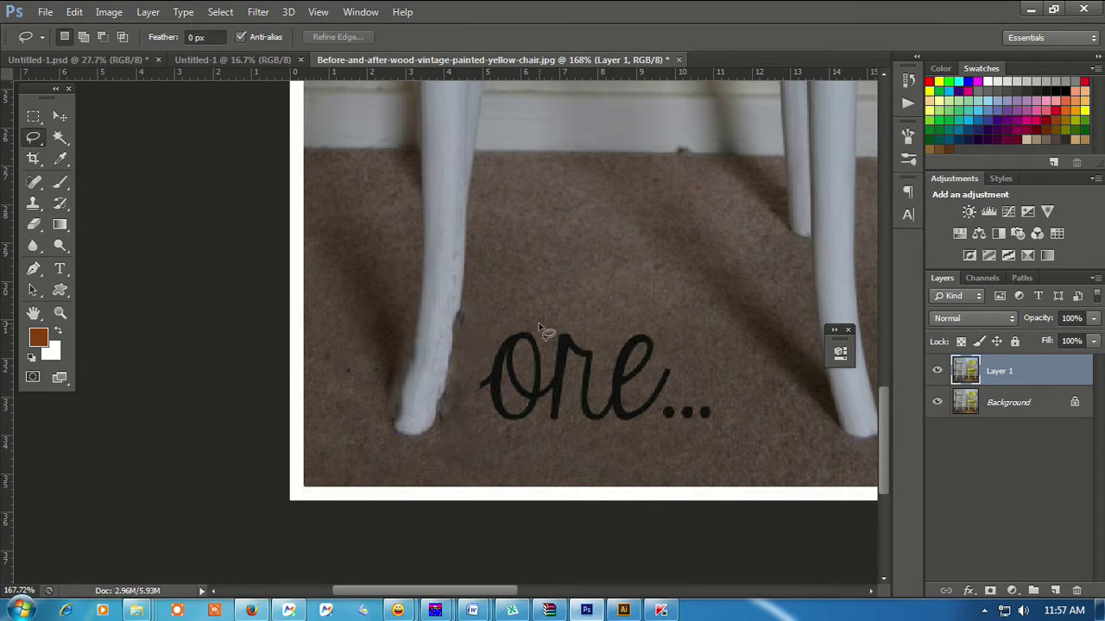
drag(469, 409, 682, 450)
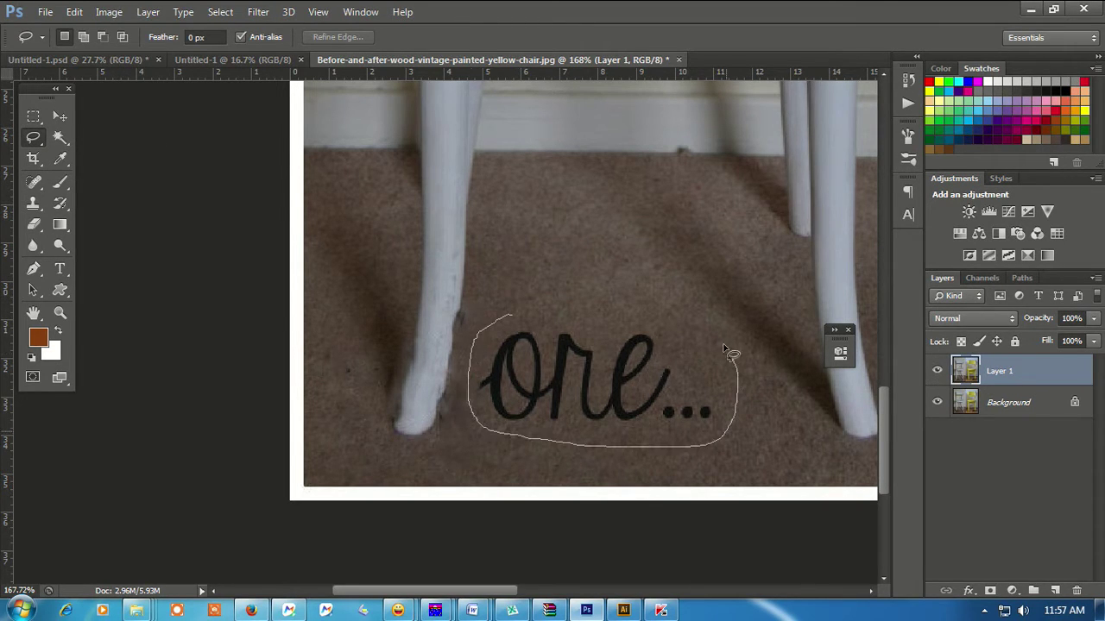
drag(725, 348, 508, 310)
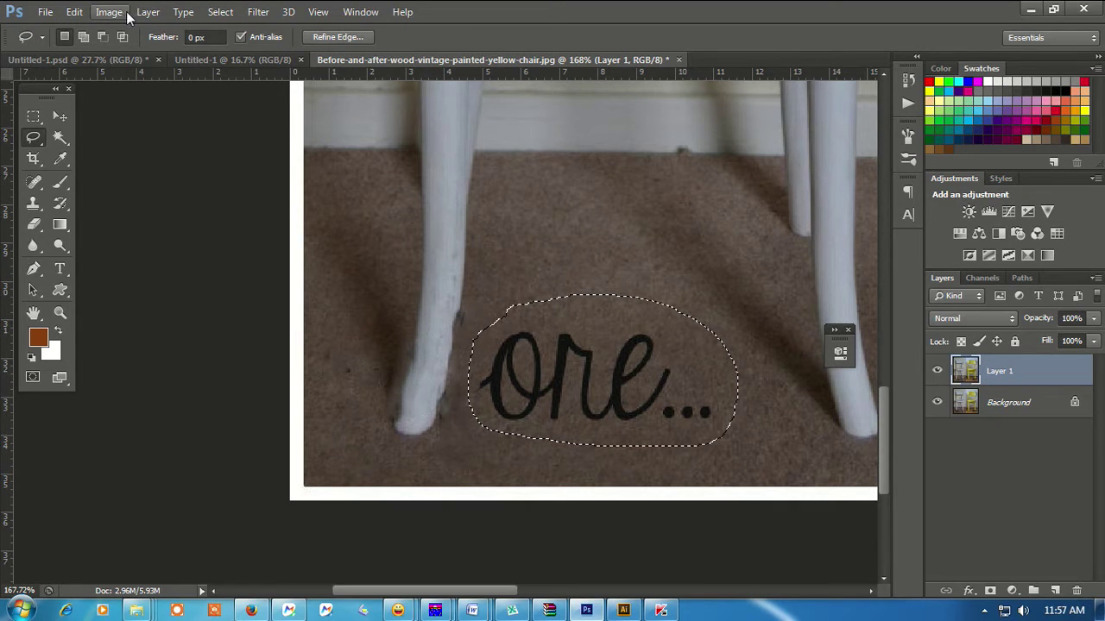
- Fill the lasso selection using Content-Aware with Edit > Fill, then deselect
click(74, 14)
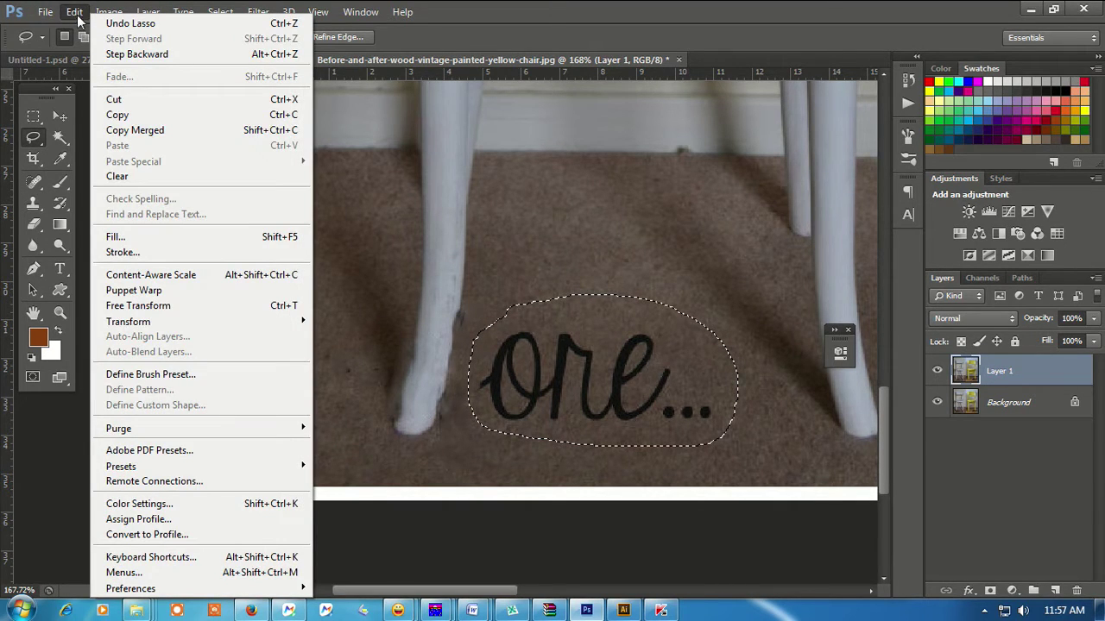
click(168, 240)
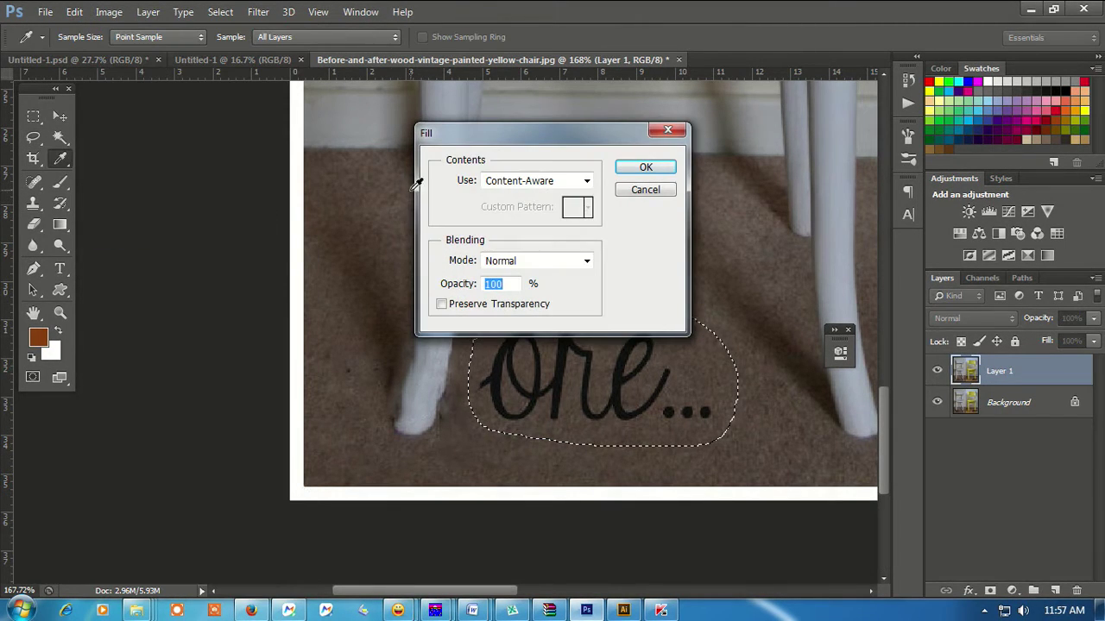
click(511, 186)
click(521, 249)
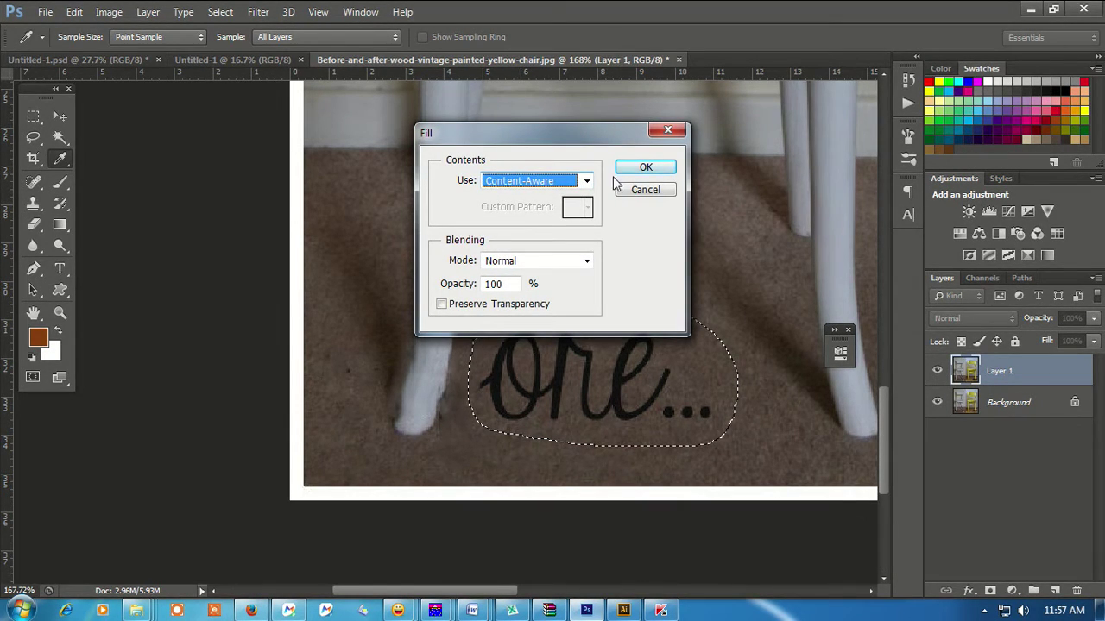
click(646, 168)
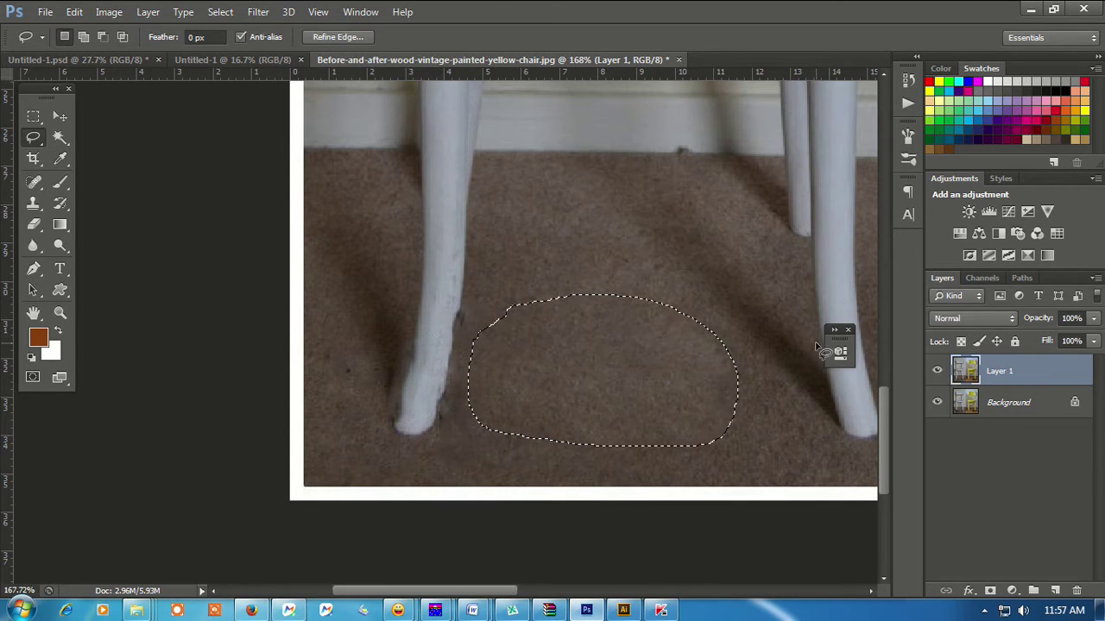
key(ctrl+d)
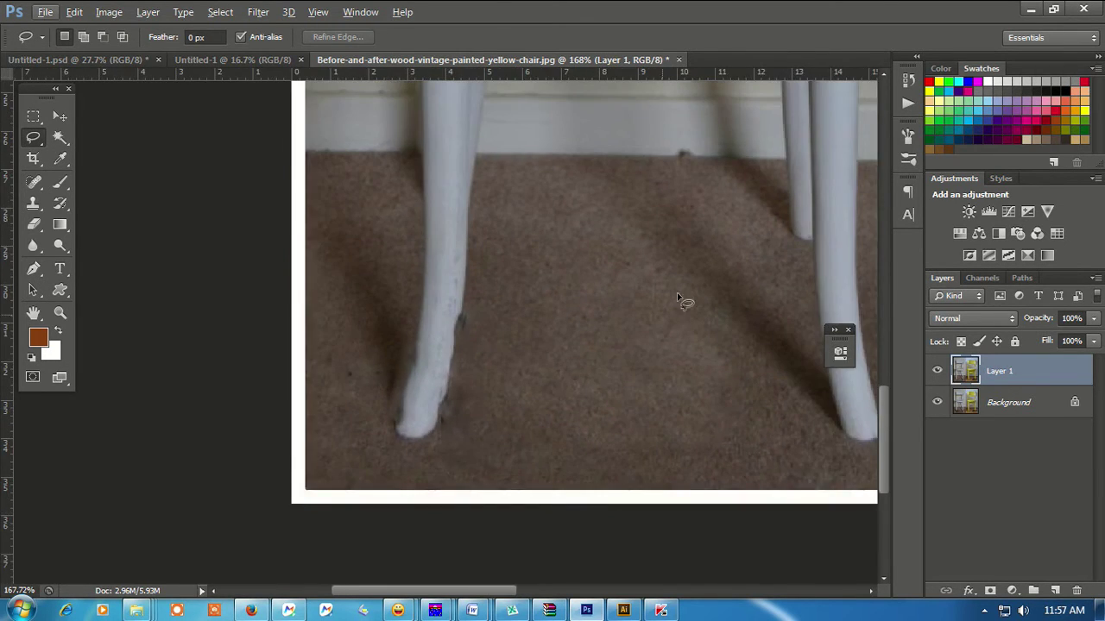
- Zoom to '...after!' on the wood floor and spot-heal away its three leading dots
drag(682, 301, 160, 267)
drag(457, 326, 377, 298)
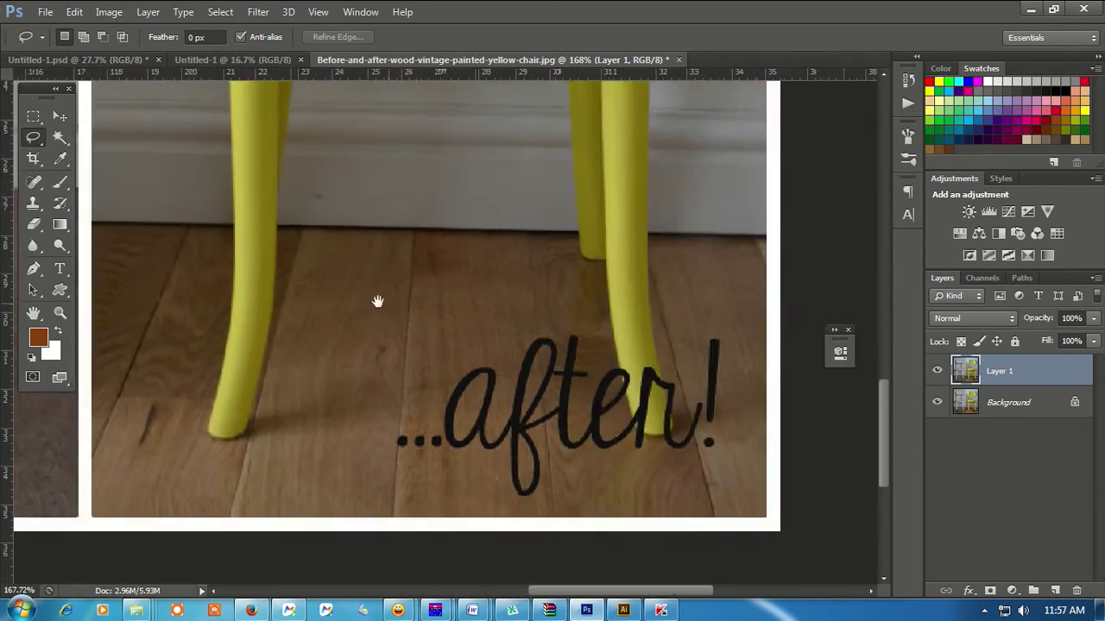
scroll(599, 389, up, 2)
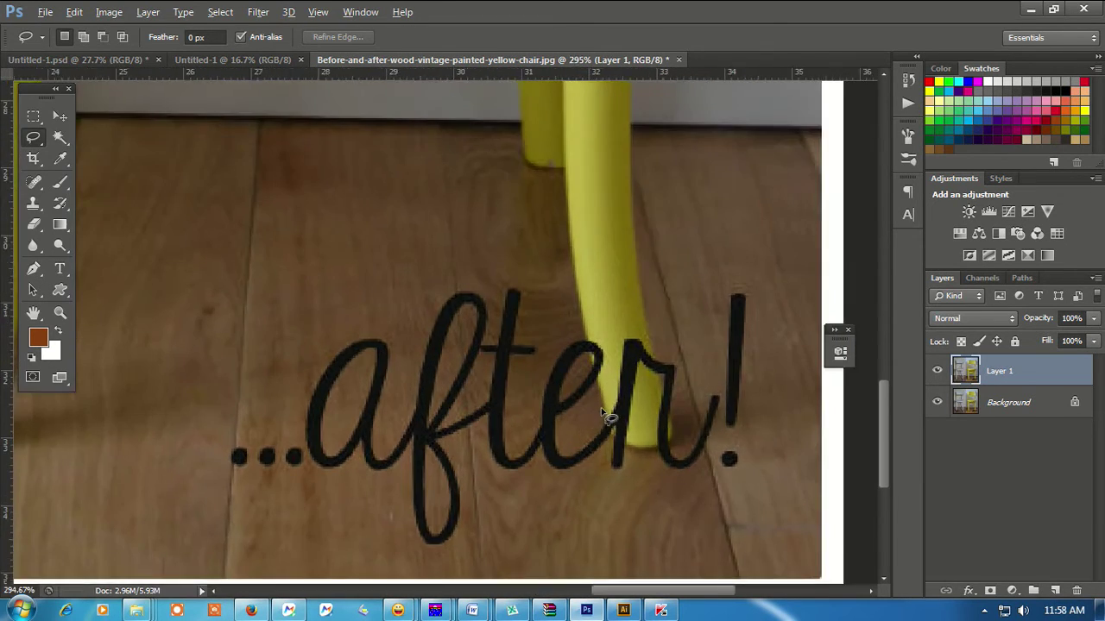
scroll(303, 322, up, 2)
scroll(493, 215, up, 1)
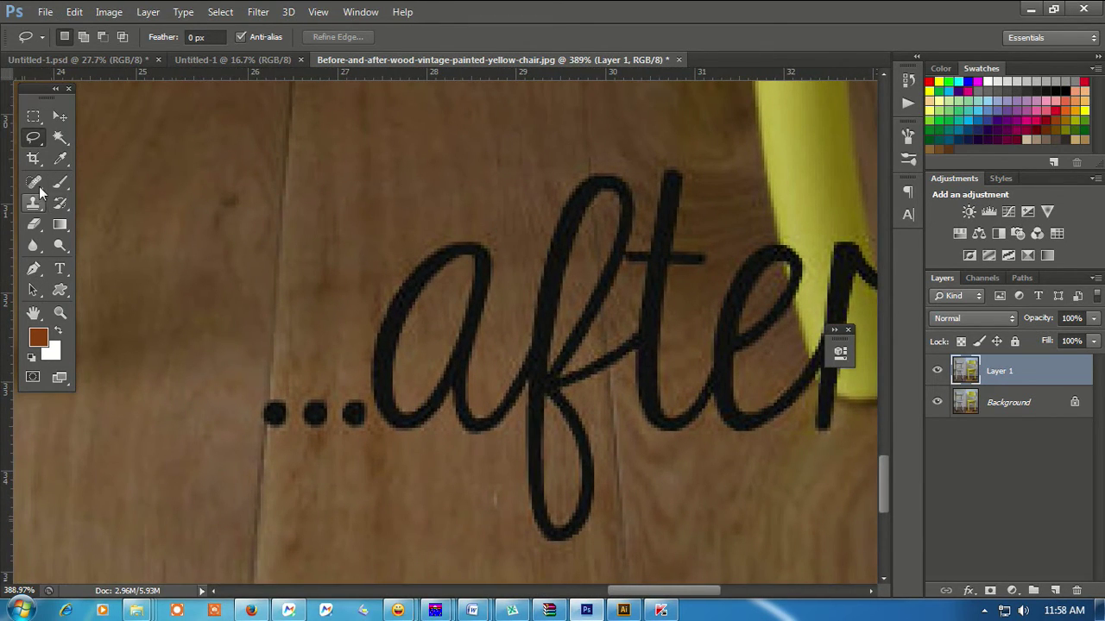
click(34, 181)
mouse_move(265, 413)
mouse_down()
mouse_move(292, 421)
mouse_move(317, 406)
mouse_move(293, 417)
mouse_up()
scroll(394, 440, down, 3)
scroll(444, 409, down, 1)
drag(444, 409, 394, 333)
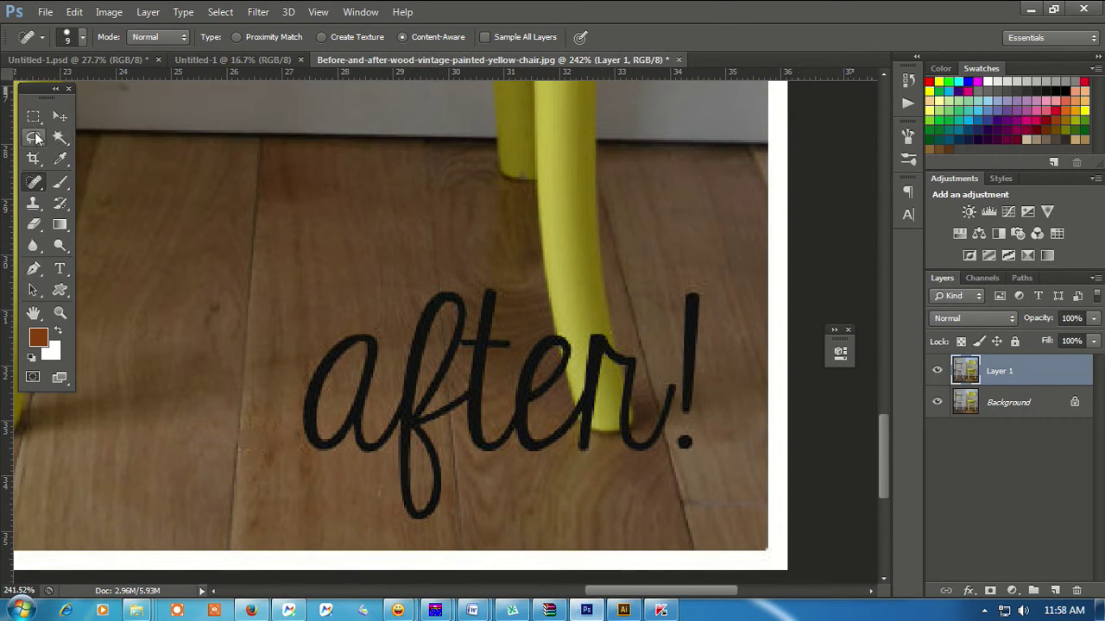
click(32, 137)
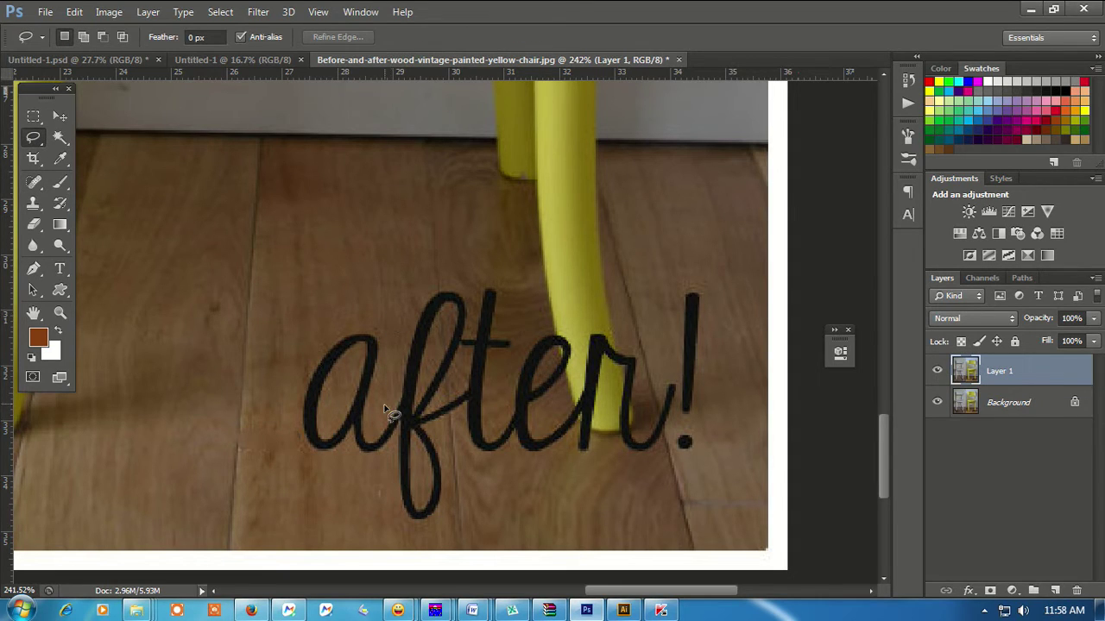
- Lasso the 'aft' letters and Content-Aware fill them with wood floor texture
drag(382, 407, 318, 314)
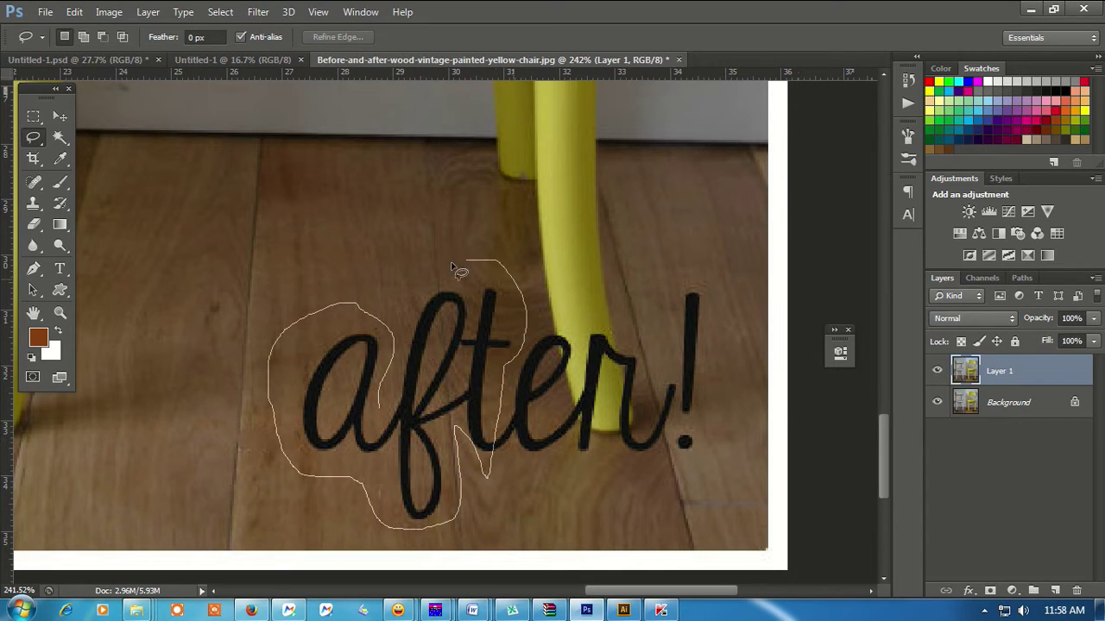
drag(391, 386, 387, 406)
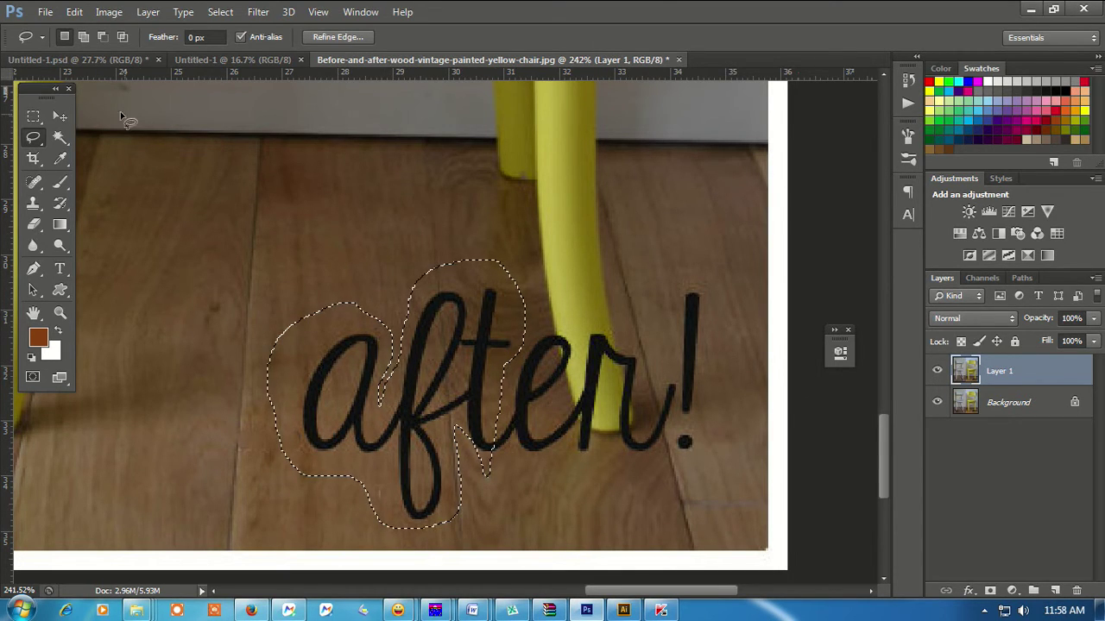
click(75, 12)
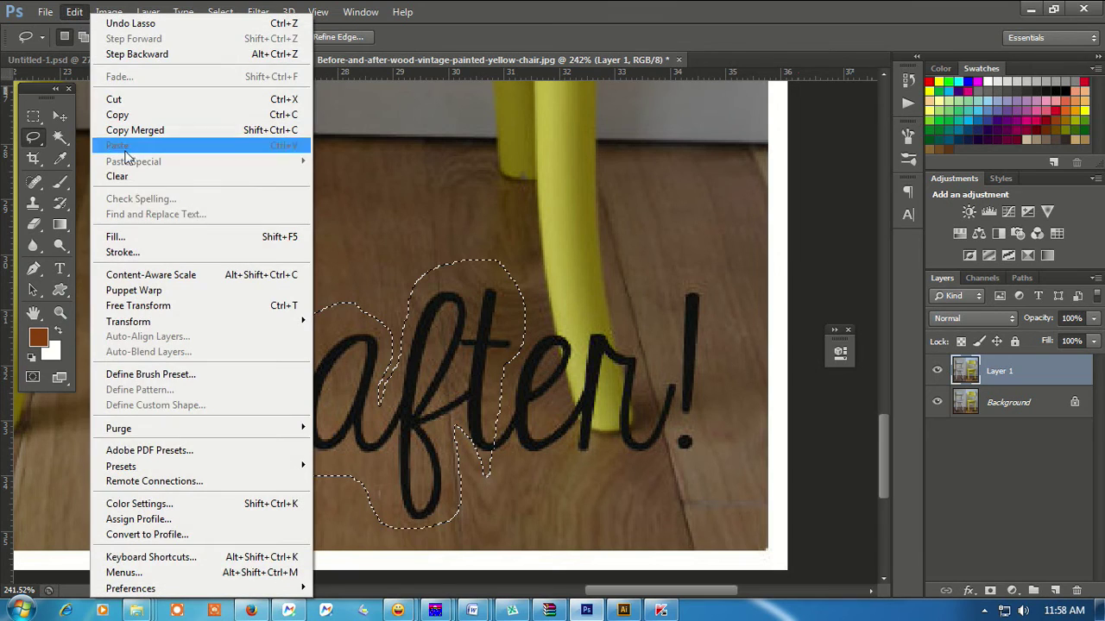
click(141, 235)
click(643, 168)
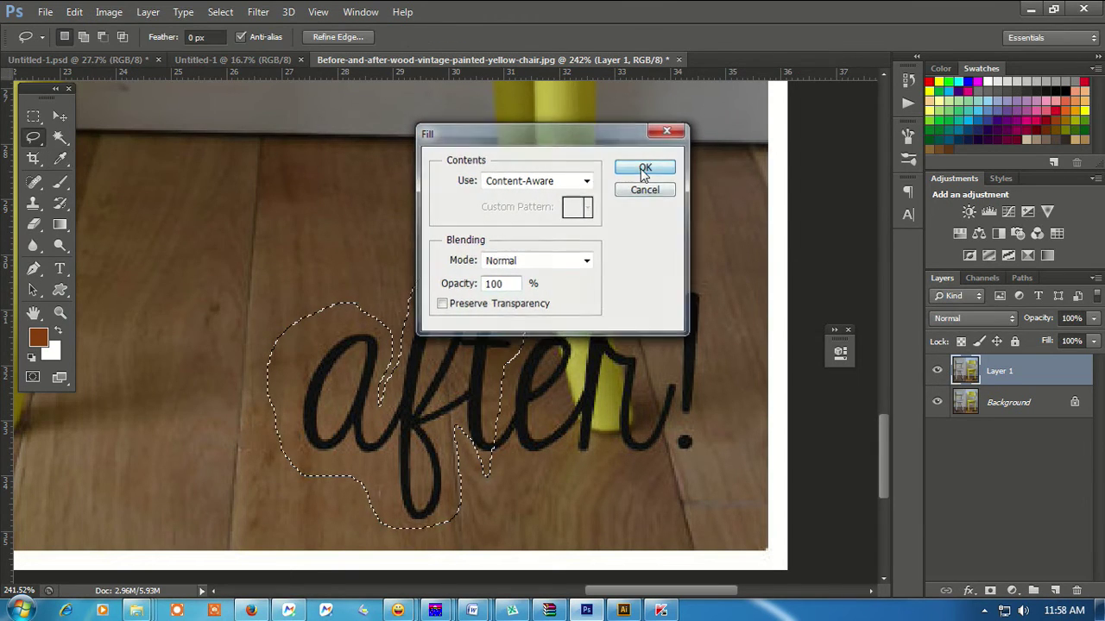
mouse_move(542, 313)
mouse_down()
mouse_move(533, 275)
mouse_move(483, 328)
mouse_up()
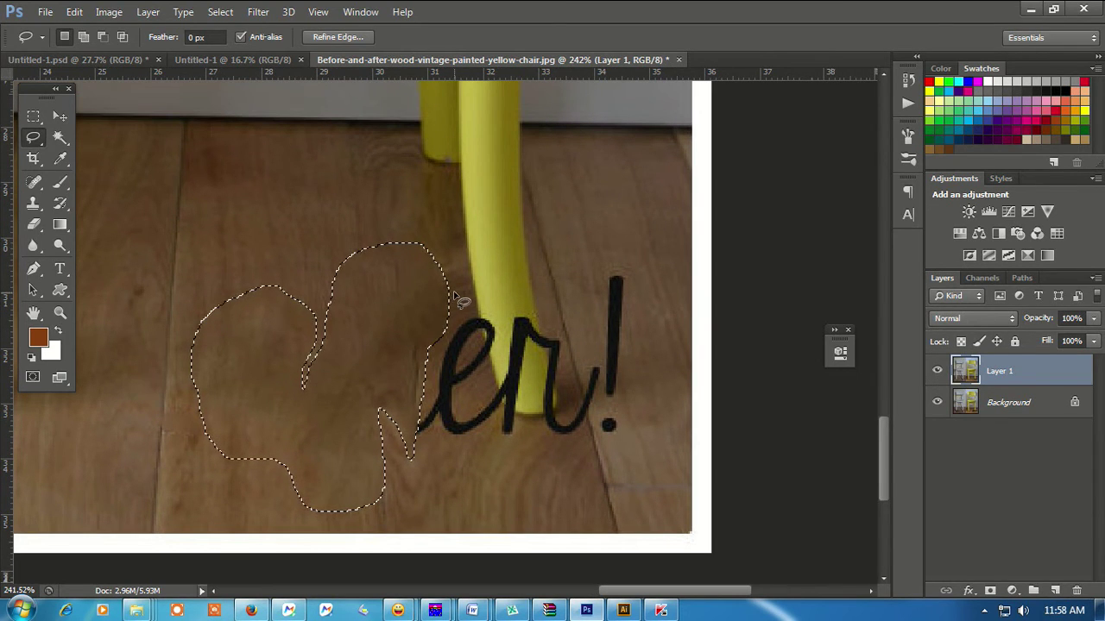
- Deselect, switch to the Spot Healing Brush, and heal away the 'e' of 'er!'
key(ctrl+d)
scroll(464, 298, down, 2)
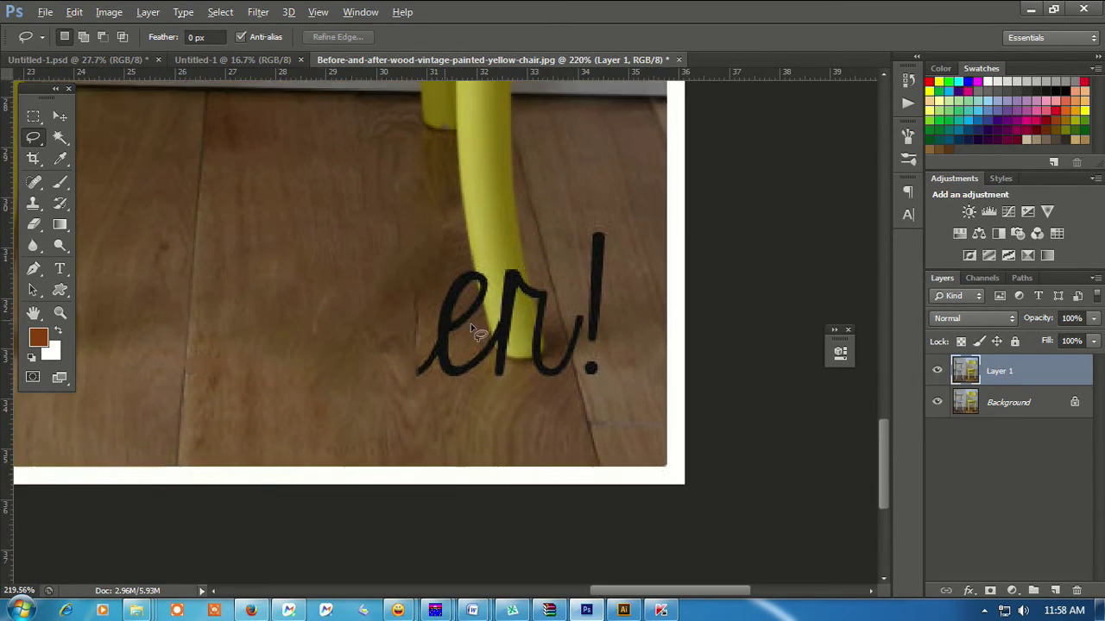
scroll(432, 297, up, 2)
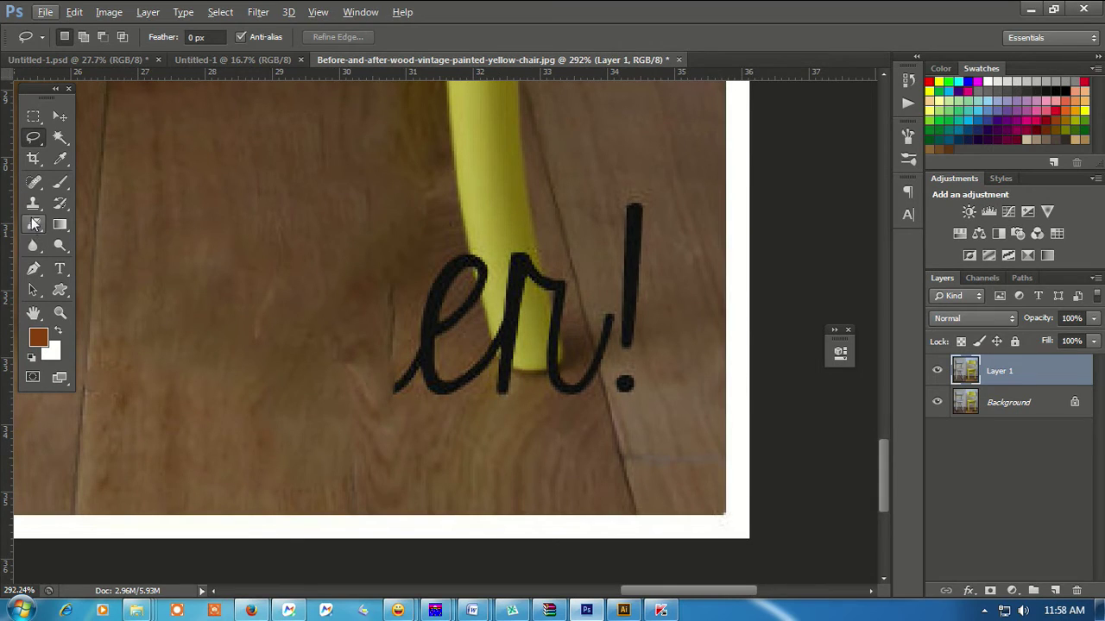
click(33, 204)
click(35, 182)
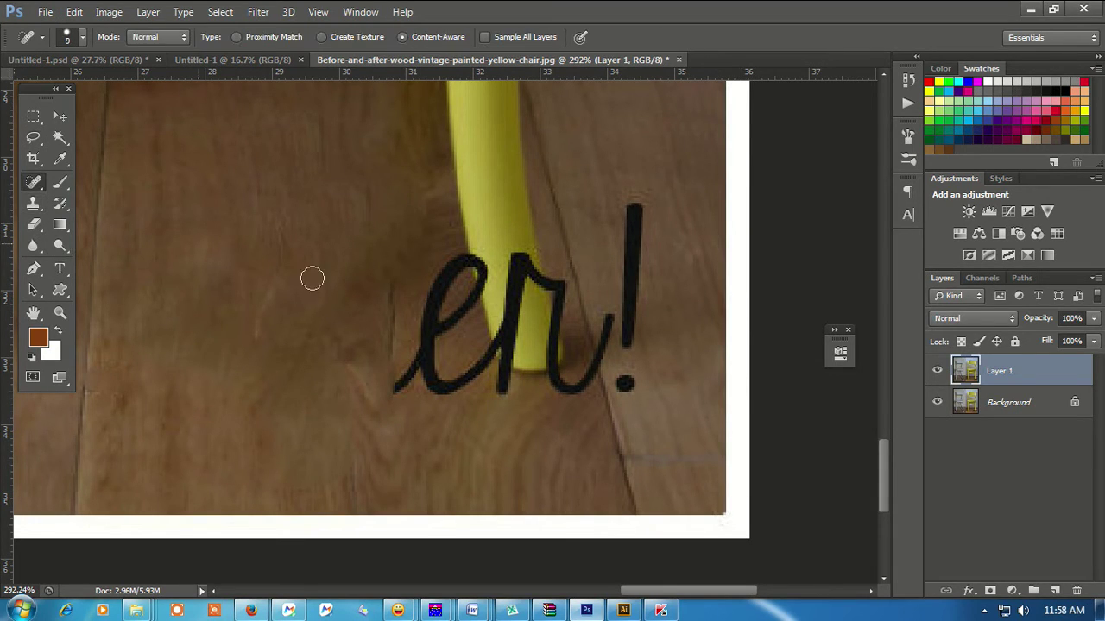
drag(471, 286, 398, 381)
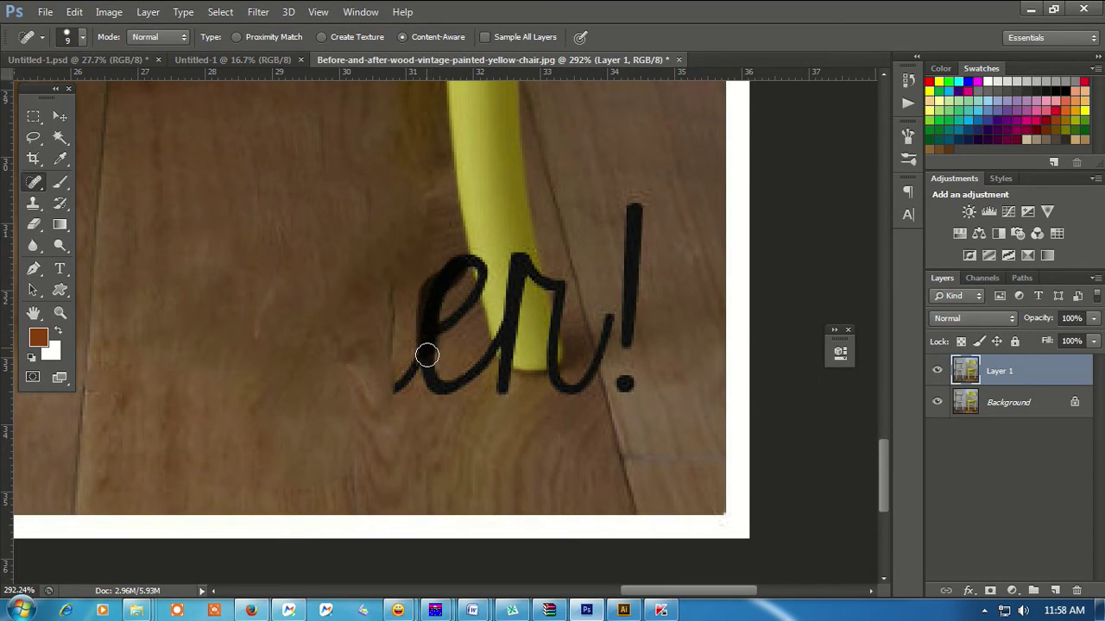
scroll(437, 357, up, 1)
mouse_move(420, 328)
mouse_down()
mouse_move(402, 337)
mouse_move(409, 397)
mouse_move(420, 361)
mouse_up()
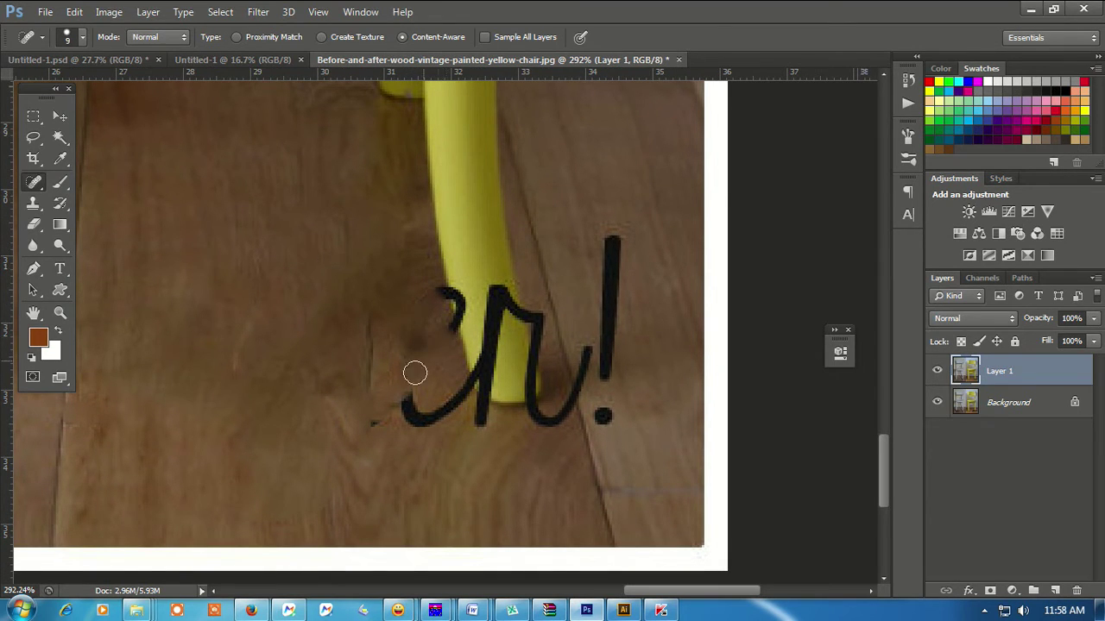
scroll(414, 373, up, 2)
click(369, 430)
mouse_move(404, 390)
mouse_down()
mouse_move(455, 427)
mouse_move(523, 370)
mouse_up()
- Heal away the exclamation mark's stem and dot and the curve of the 'r'
scroll(476, 403, up, 2)
scroll(458, 368, right, 1)
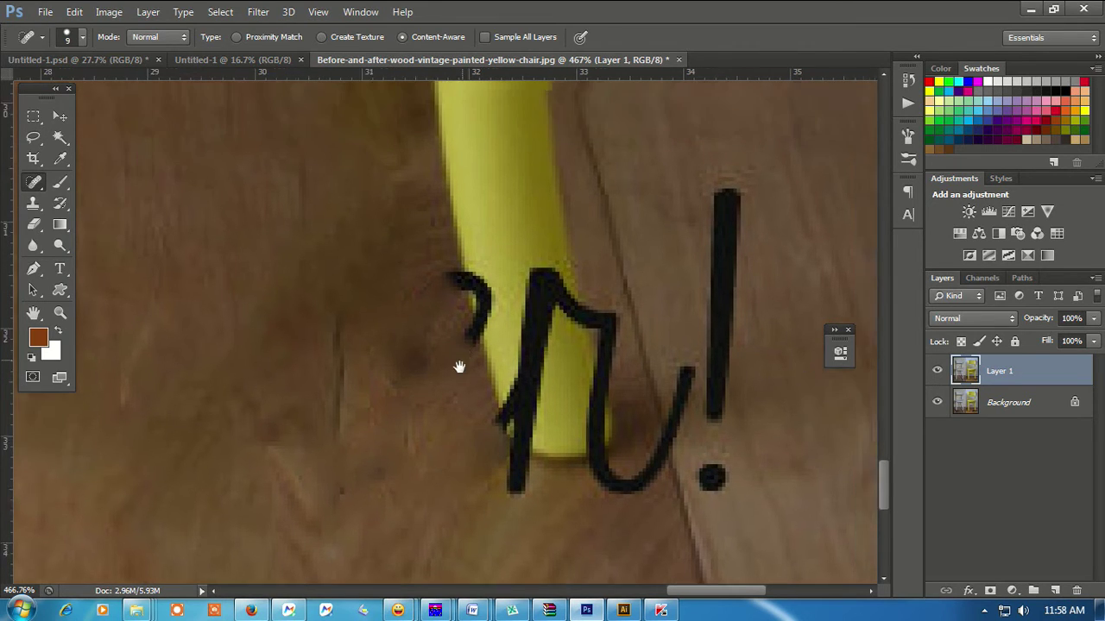
drag(708, 226, 702, 420)
drag(700, 229, 698, 302)
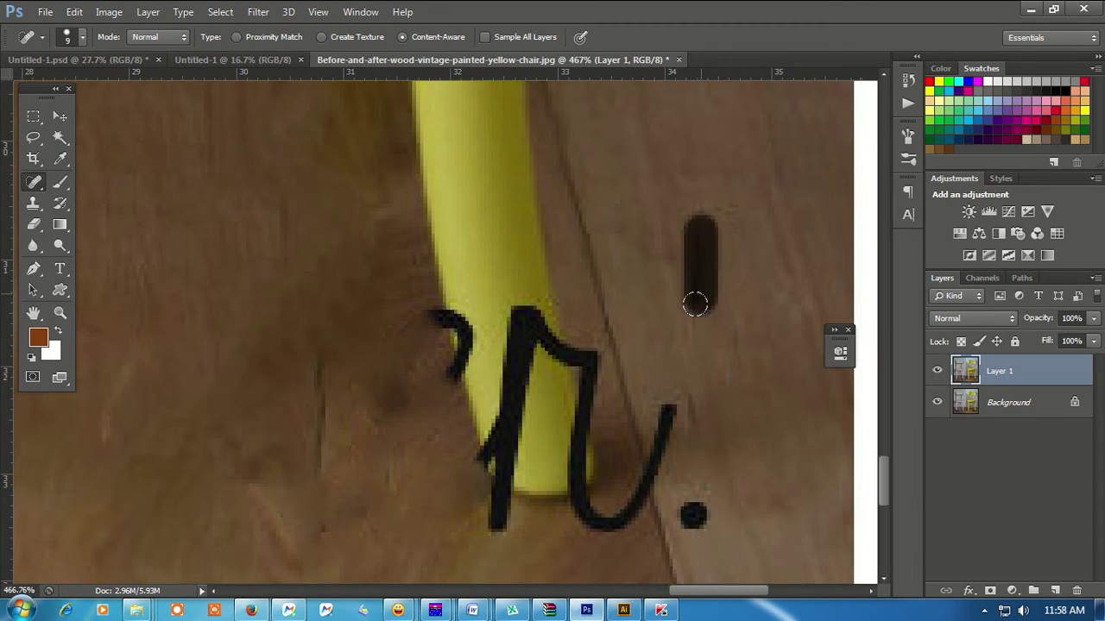
click(694, 515)
mouse_move(667, 410)
mouse_down()
mouse_move(651, 464)
mouse_move(602, 520)
mouse_move(611, 527)
mouse_up()
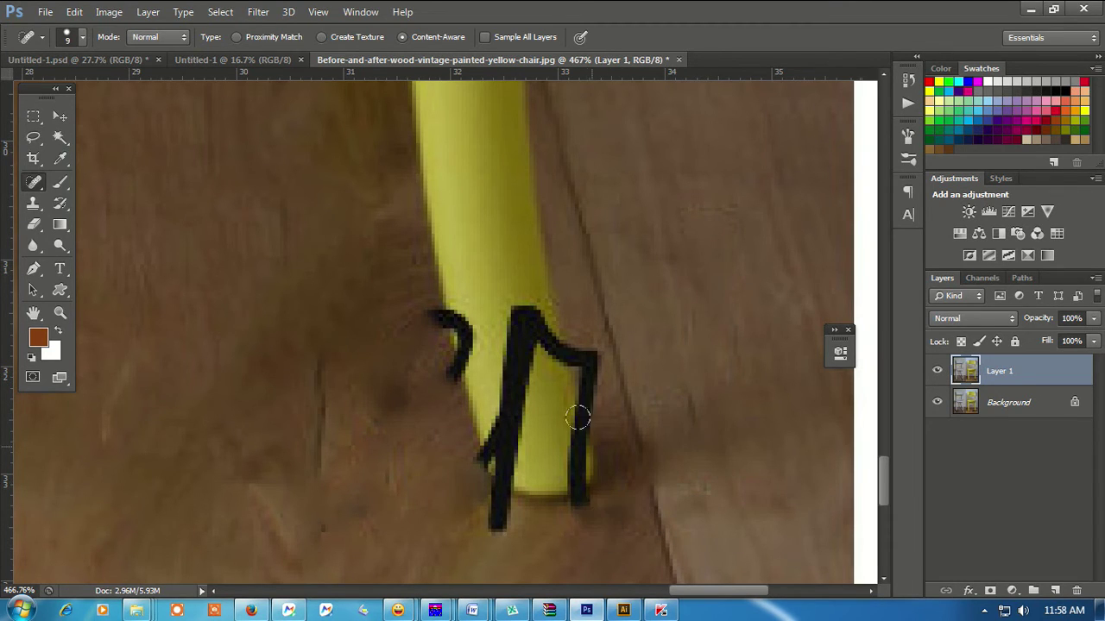
- Heal the black marks over and on both sides of the yellow chair leg
drag(511, 300, 506, 457)
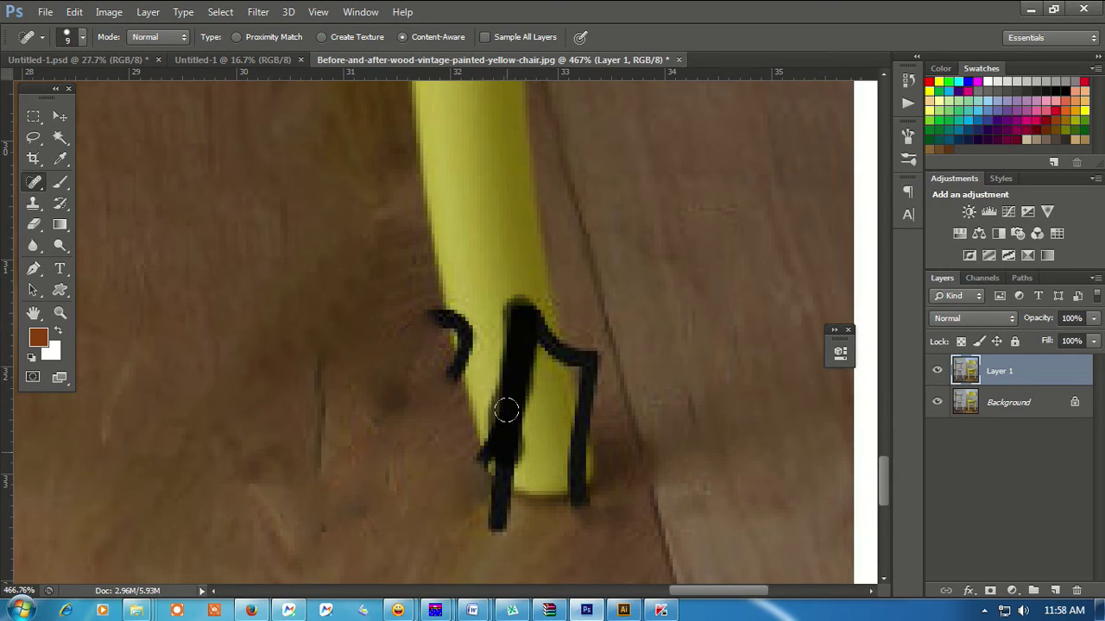
mouse_move(539, 315)
mouse_down()
mouse_move(520, 432)
mouse_move(494, 449)
mouse_up()
mouse_move(536, 337)
mouse_down()
mouse_move(587, 374)
mouse_move(594, 395)
mouse_up()
mouse_move(572, 333)
mouse_down()
mouse_move(604, 399)
mouse_move(575, 420)
mouse_move(556, 455)
mouse_up()
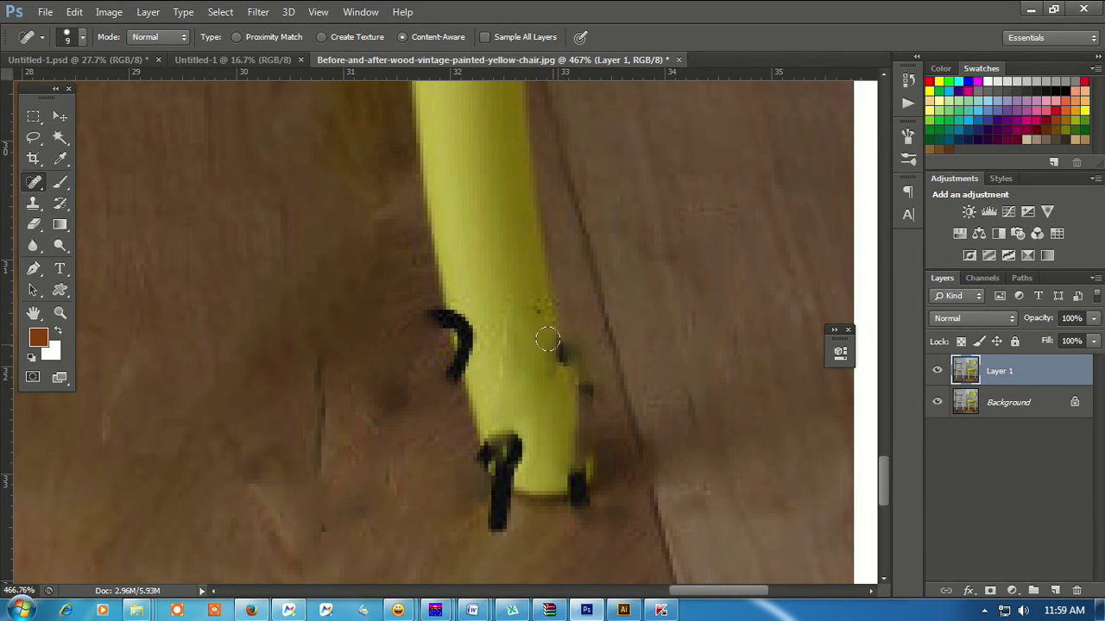
drag(543, 335, 584, 403)
drag(585, 494, 569, 476)
drag(457, 310, 457, 379)
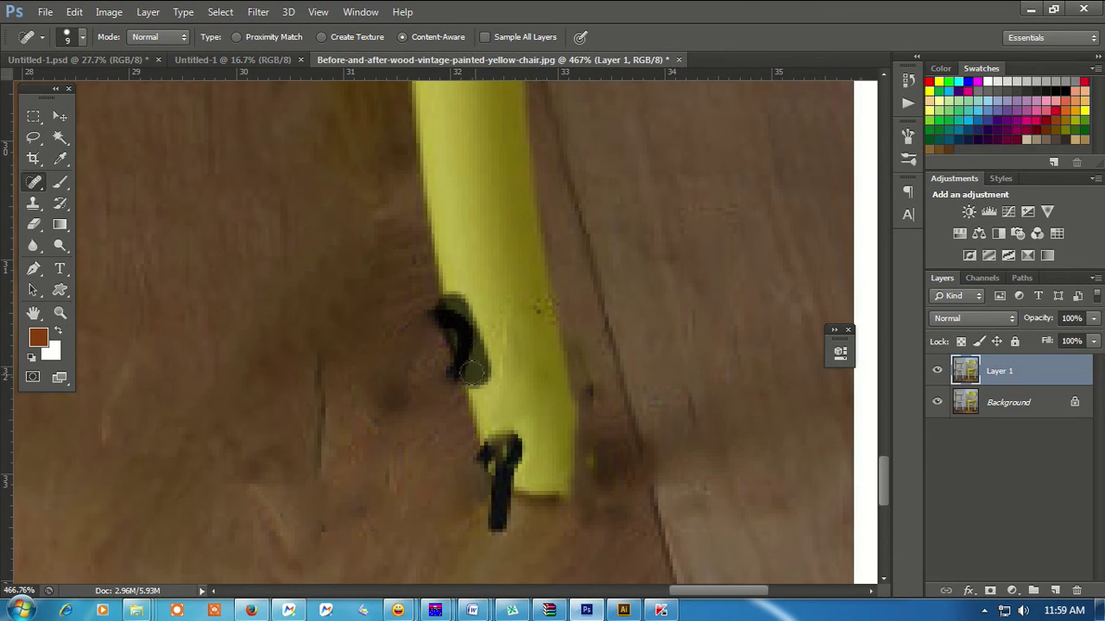
mouse_move(416, 309)
mouse_down()
mouse_move(433, 373)
mouse_move(528, 471)
mouse_move(475, 474)
mouse_move(510, 520)
mouse_up()
- Blend the lower leg edge and the last dark spot beside the yellow leg
scroll(671, 491, down, 3)
scroll(592, 513, up, 1)
scroll(586, 457, up, 2)
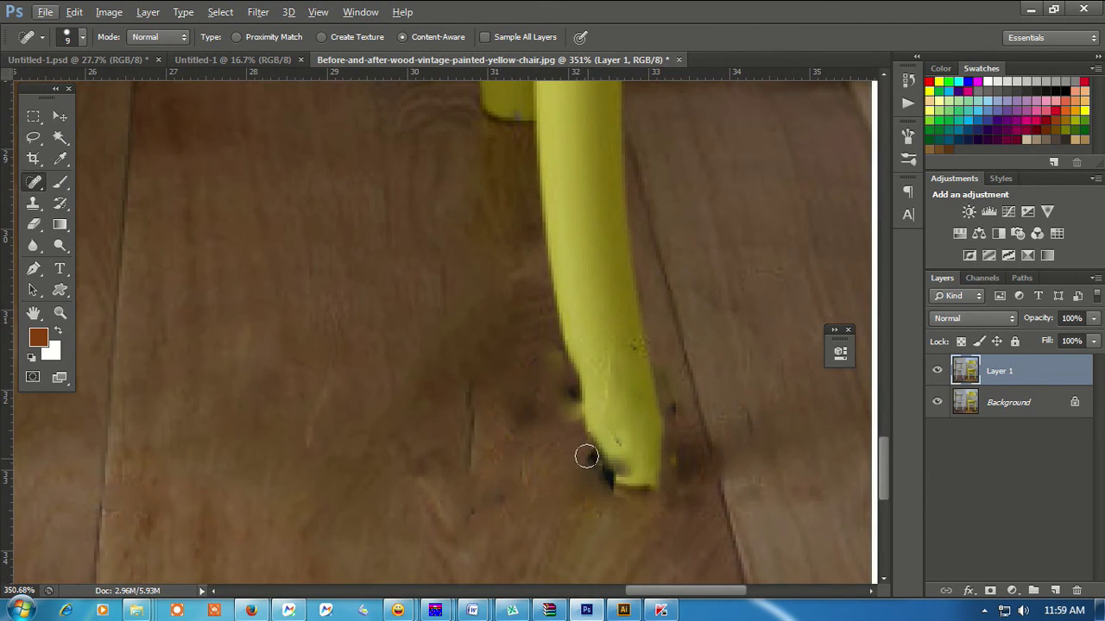
drag(584, 410, 614, 483)
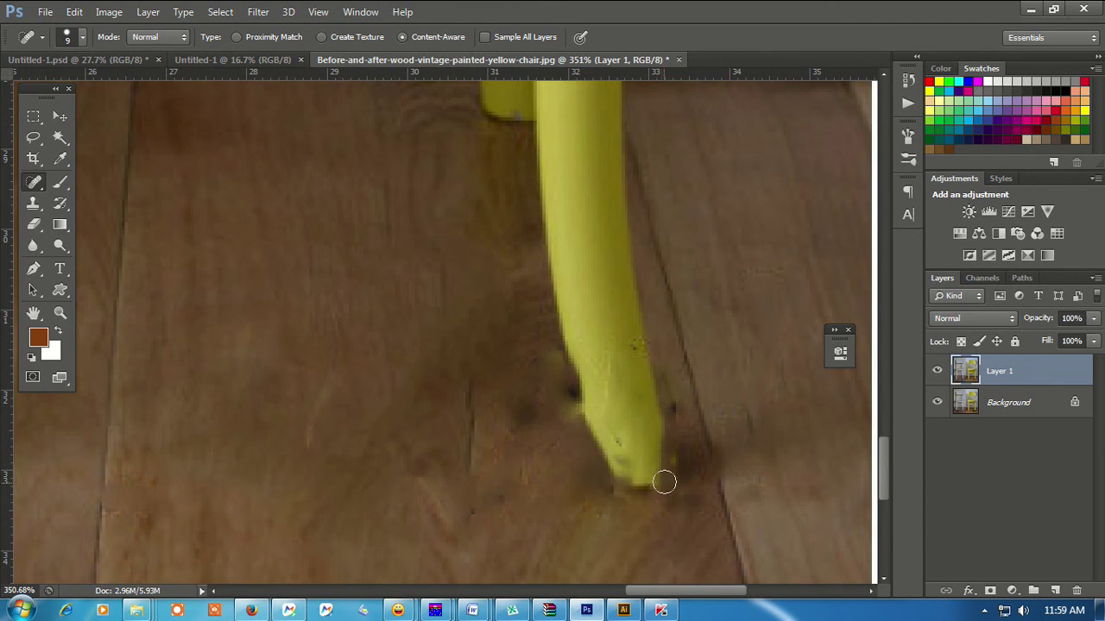
scroll(661, 481, down, 2)
scroll(669, 486, down, 1)
scroll(627, 443, up, 3)
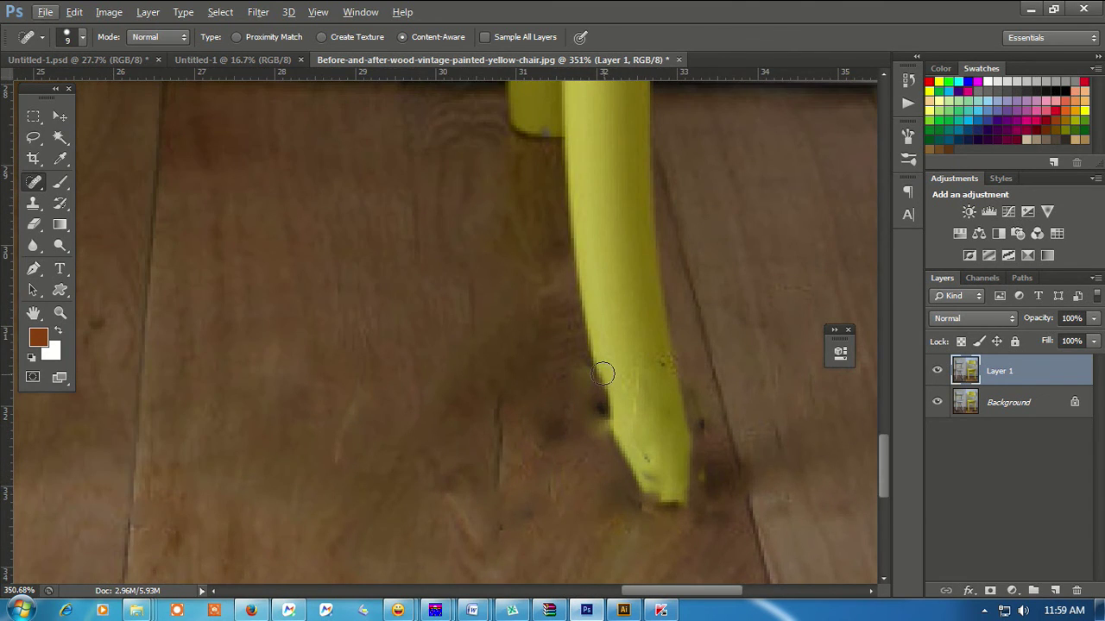
drag(604, 385, 620, 432)
scroll(647, 442, down, 4)
- In the History panel, toggle between the original watermarked photo and the cleaned result
scroll(660, 440, down, 3)
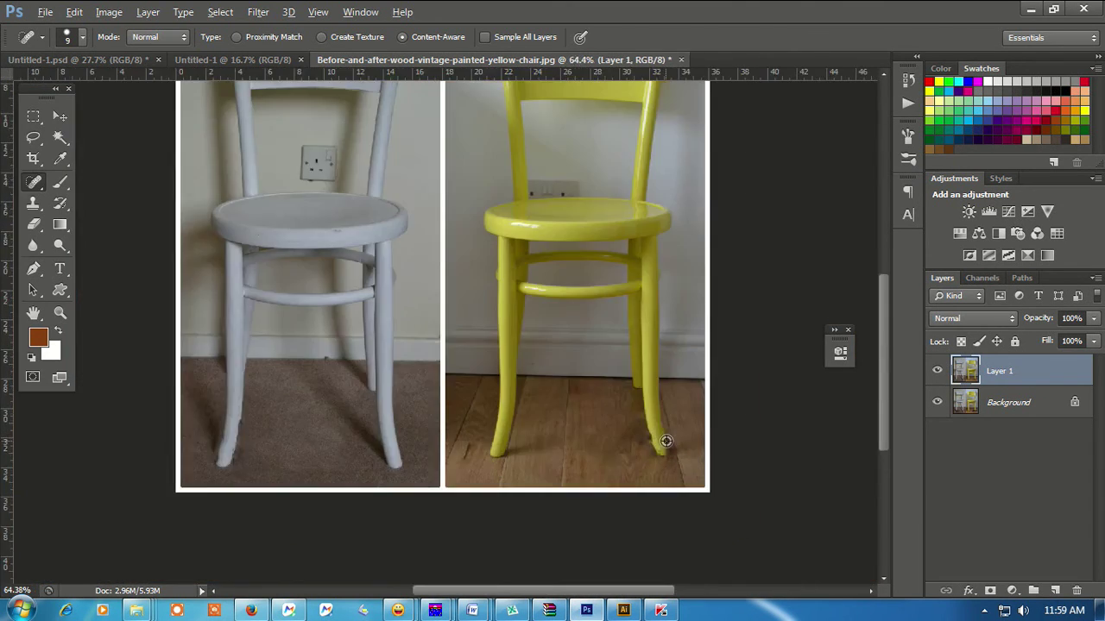
scroll(671, 437, down, 2)
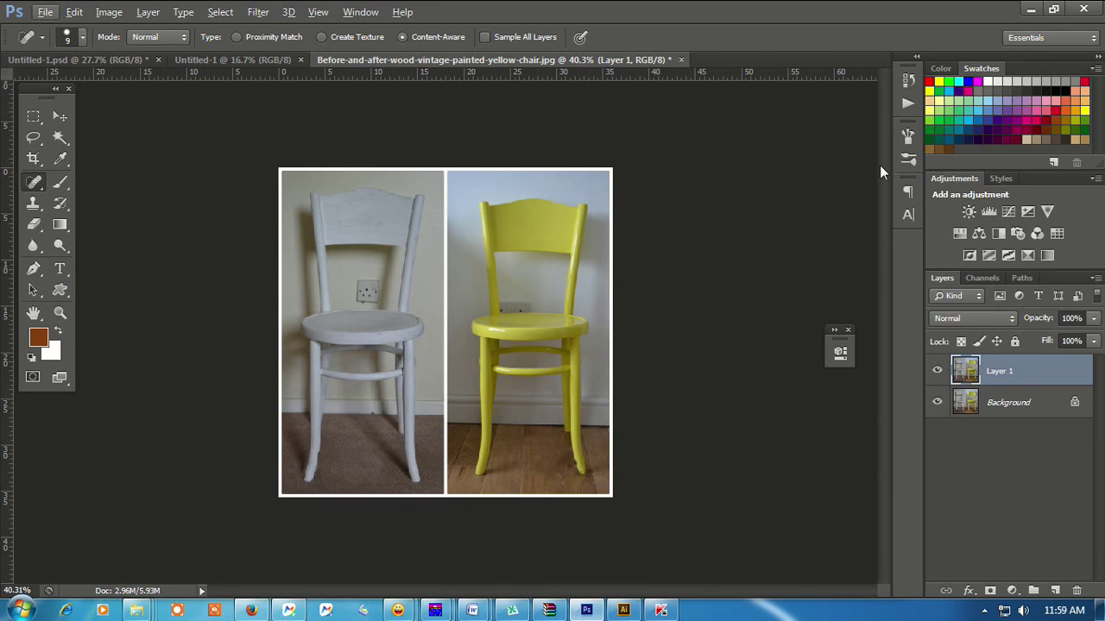
click(908, 80)
scroll(777, 104, up, 5)
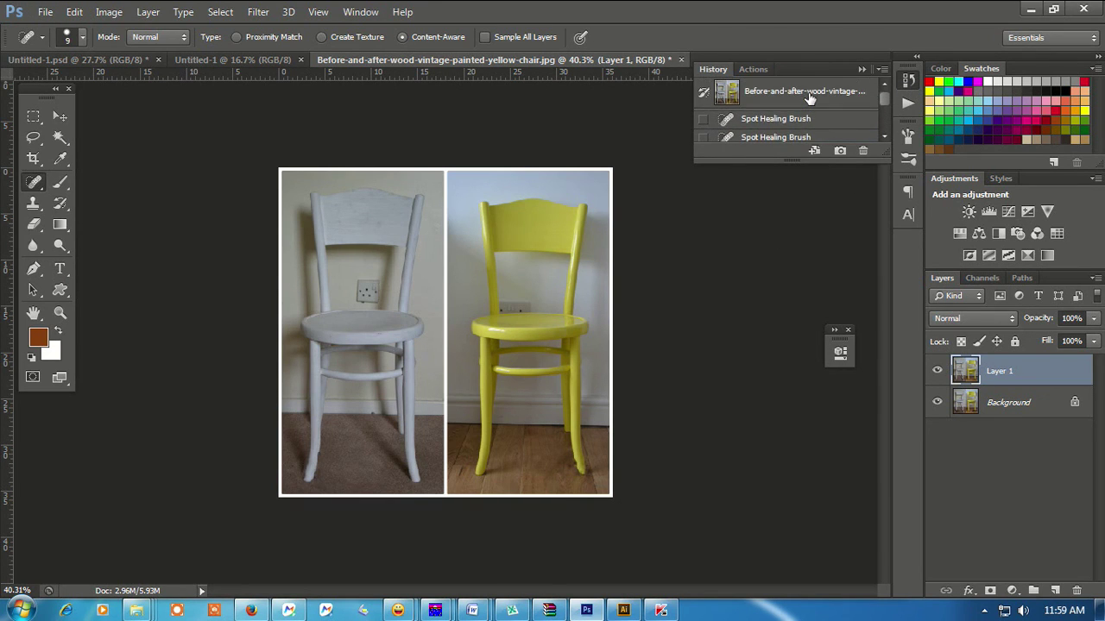
click(809, 94)
key(ctrl+z)
key(ctrl+z)
key(ctrl+z)
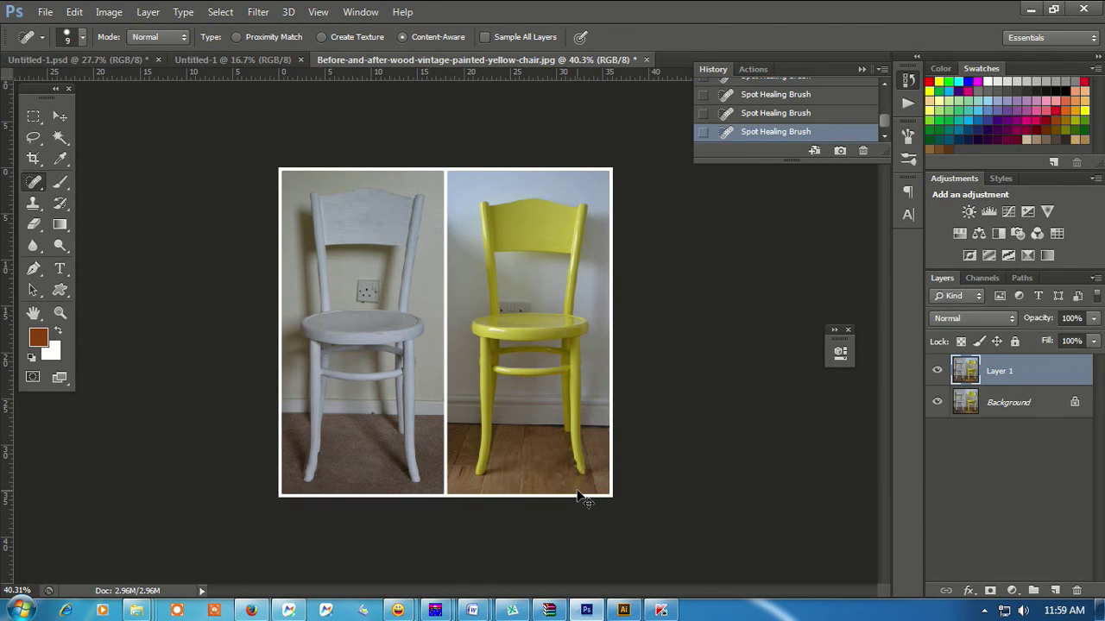
key(ctrl+z)
key(ctrl+z)
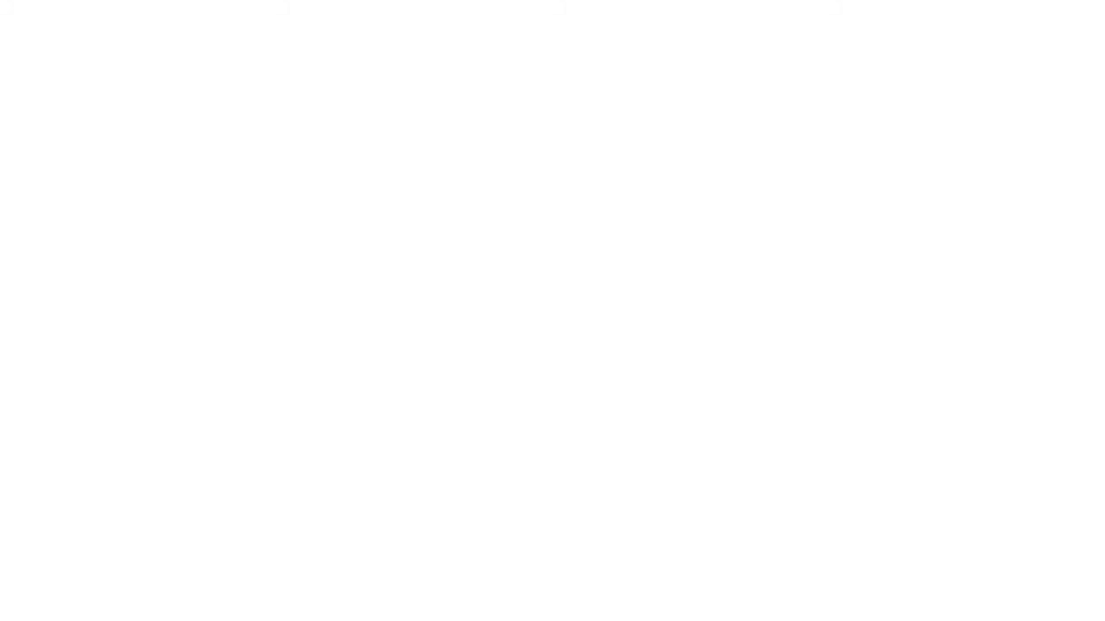